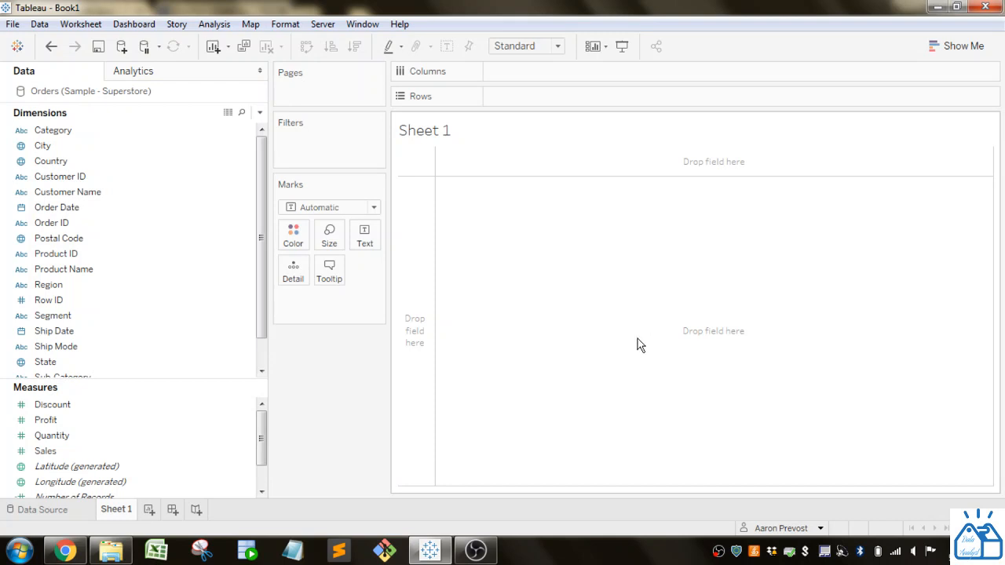
Add the Customer Name dimension to Rows to list the customers in the sheet.
mouse_move(264, 229)
left_mouse_down()
mouse_move(263, 255)
mouse_move(263, 224)
left_mouse_up()
left_click_drag(118, 194, 550, 100)
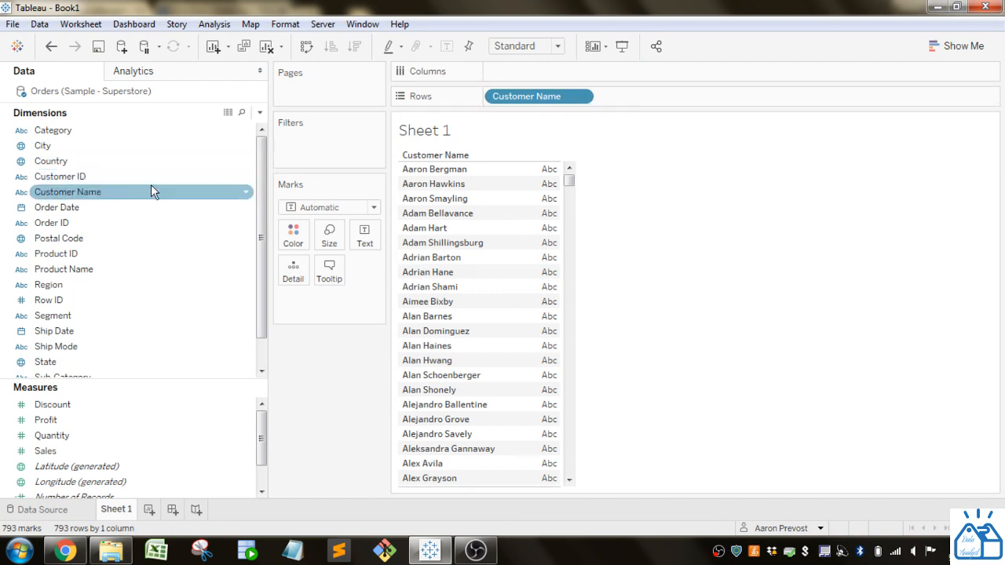
mouse_move(79, 193)
left_mouse_down()
mouse_move(324, 153)
mouse_move(240, 186)
mouse_move(90, 197)
left_mouse_up()
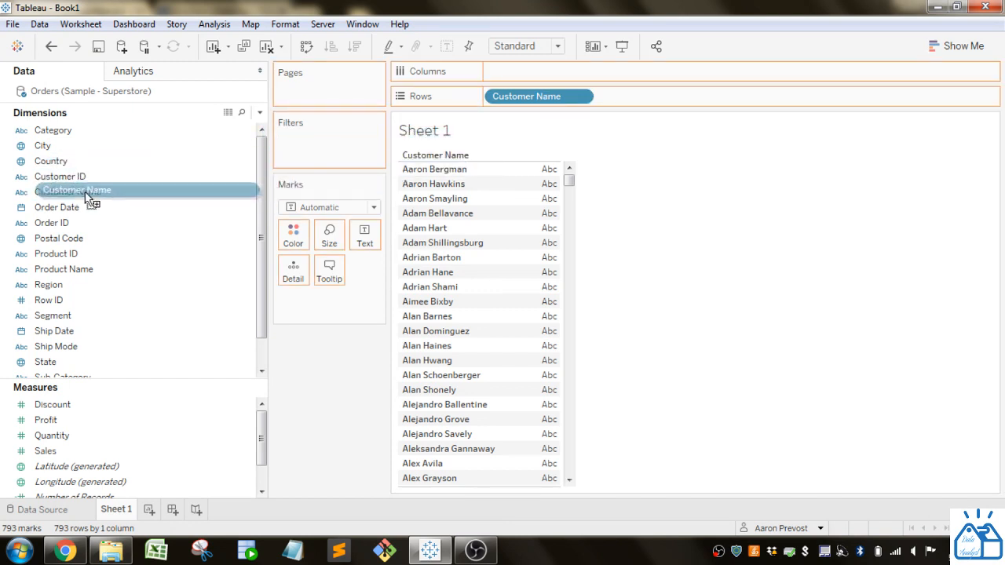
Open the Customer Name filter, try toggling individual customers in the list, and deselect all values.
left_click(586, 99)
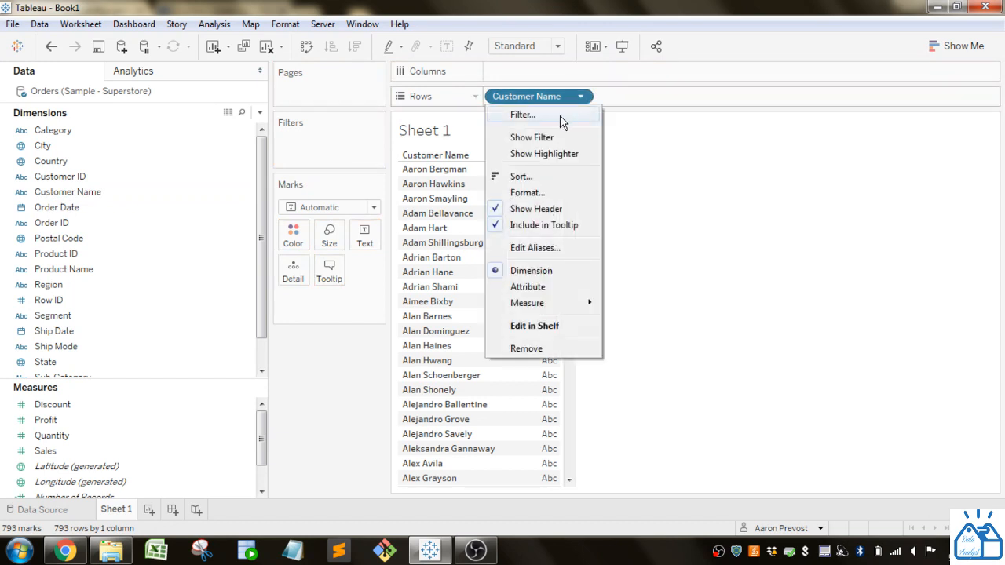
left_click(523, 115)
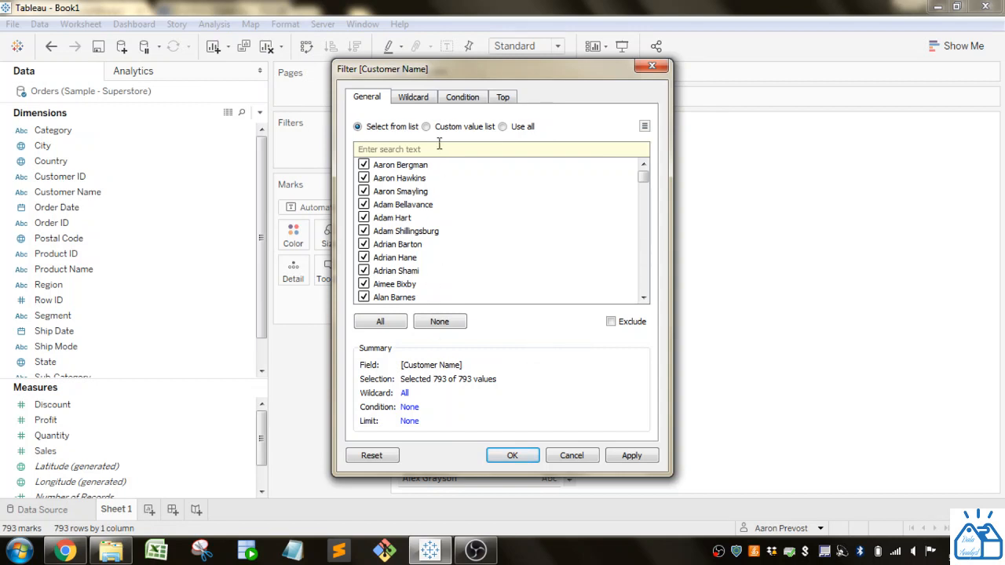
left_click(395, 206)
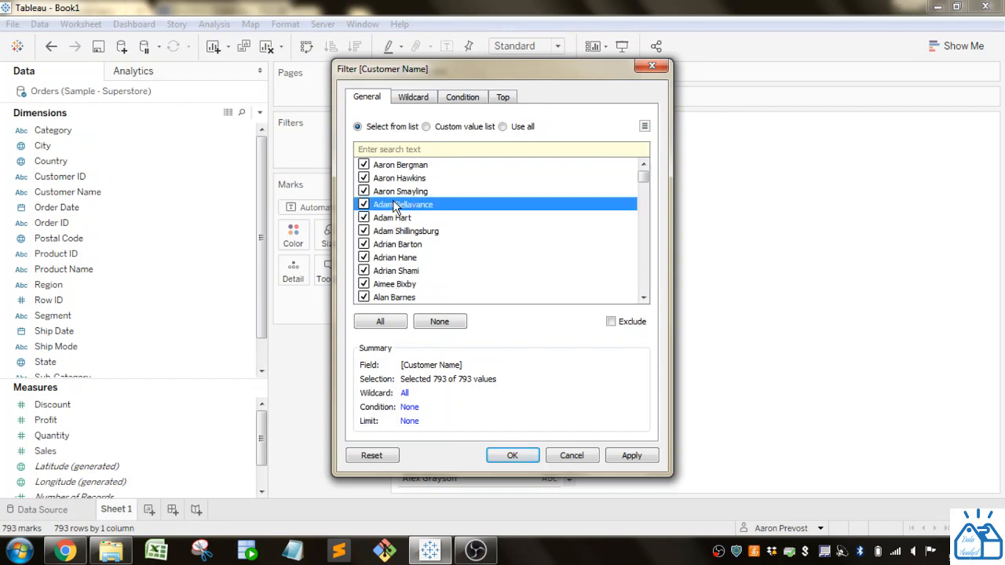
left_click(363, 205)
left_click(364, 191)
left_click(363, 178)
left_click(364, 165)
left_click(363, 204)
left_click(364, 191)
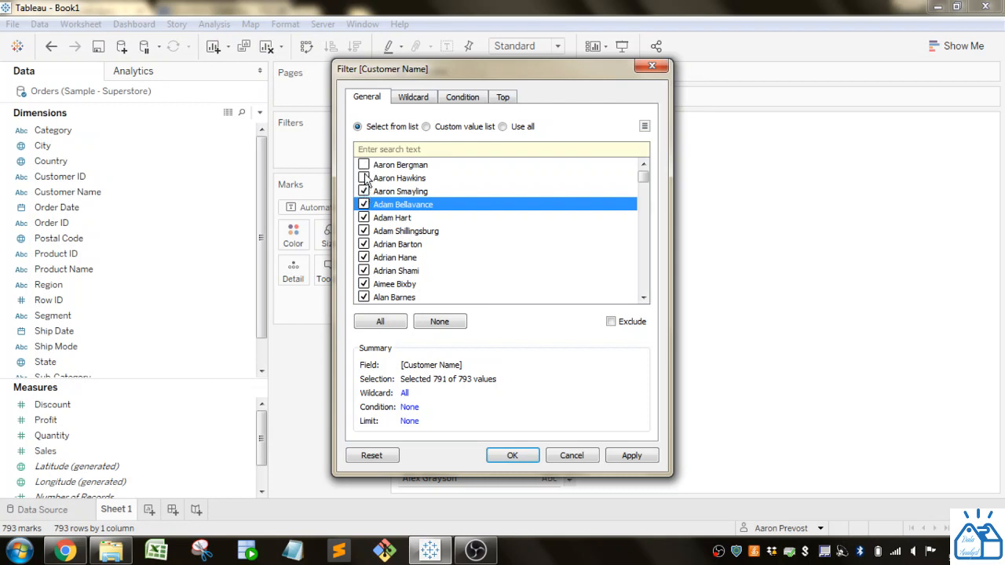
left_click(440, 323)
left_click(383, 323)
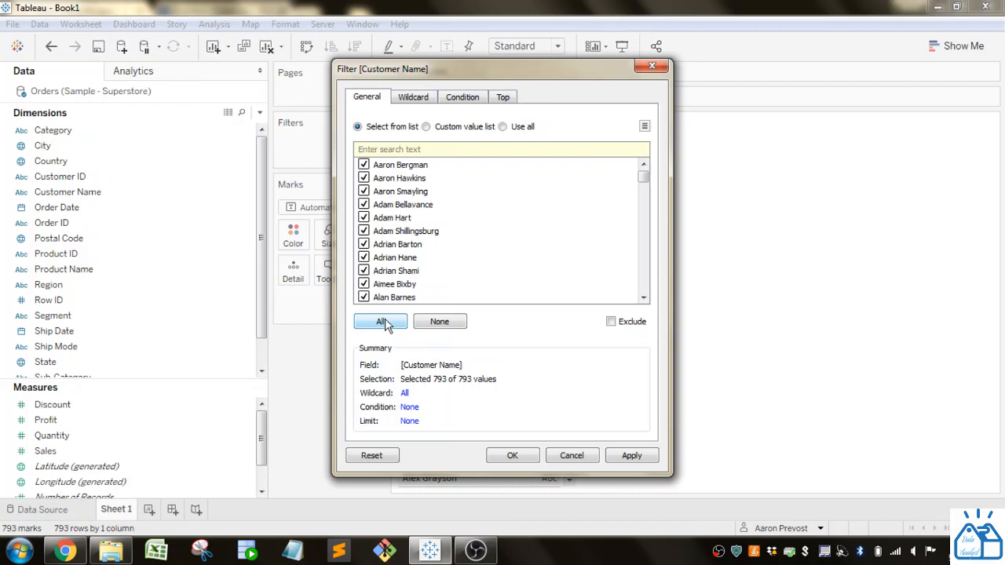
left_click(440, 323)
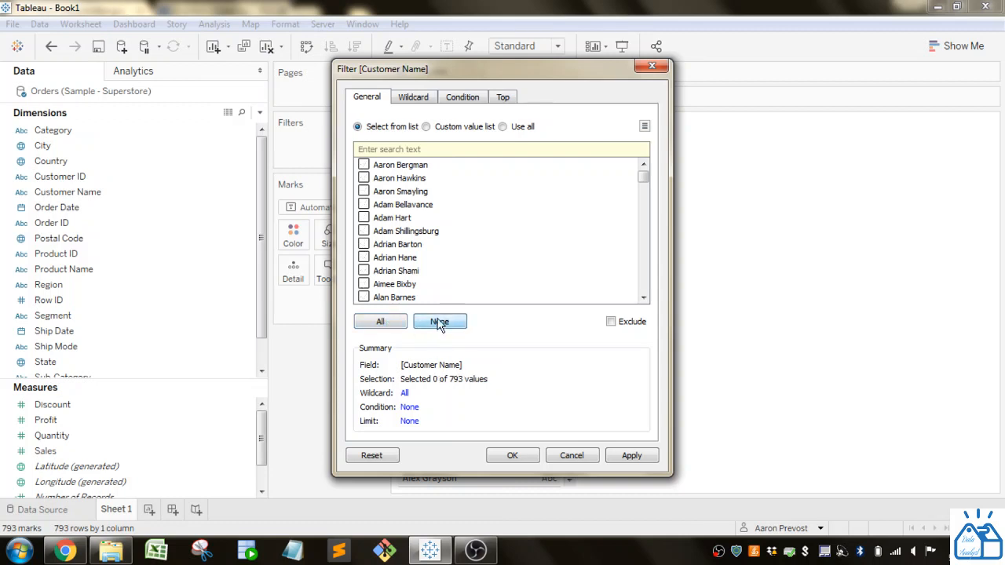
Search the filter list for a customer first name, select all matching values and apply the filter.
left_click(396, 149)
type("G")
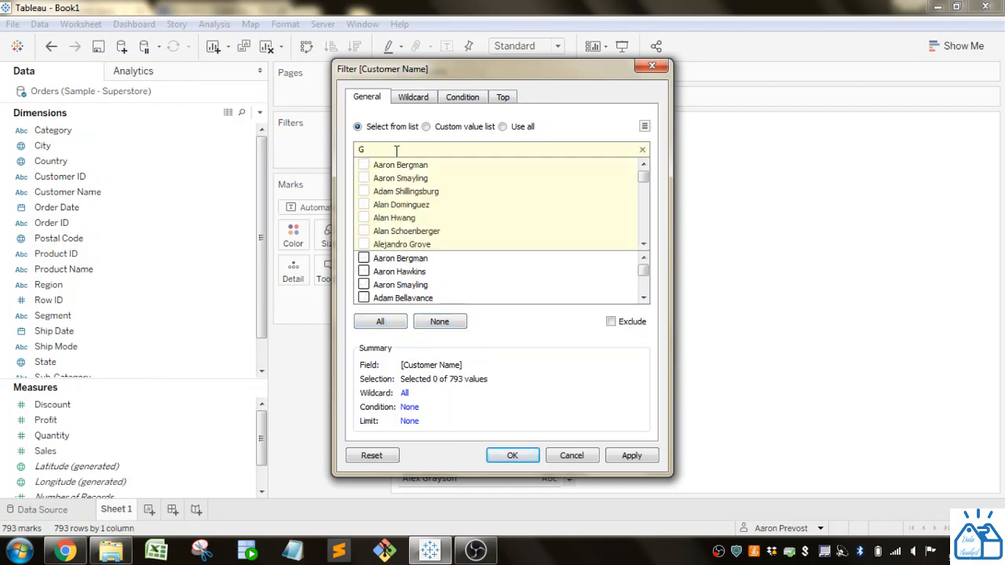
type("reg")
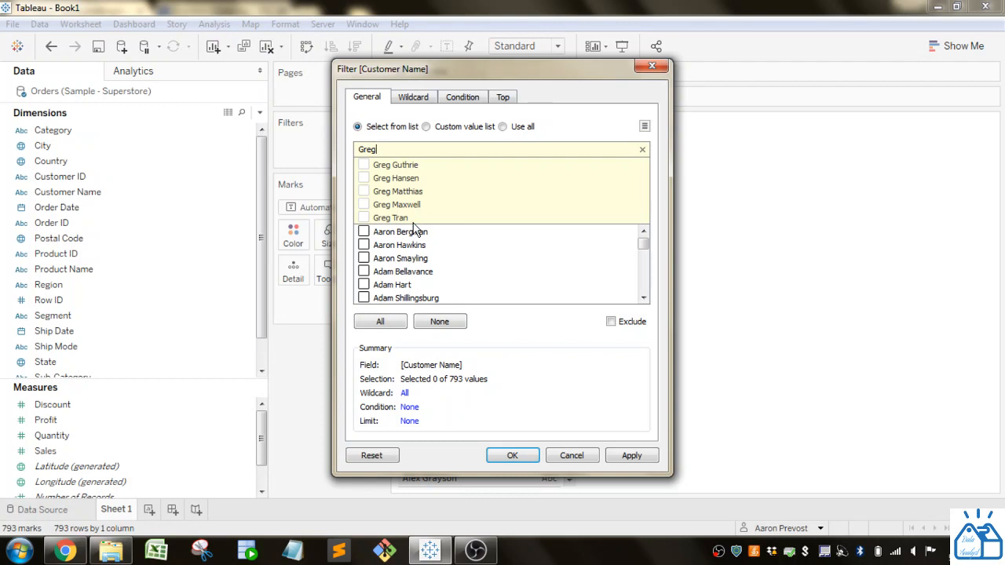
left_click(392, 325)
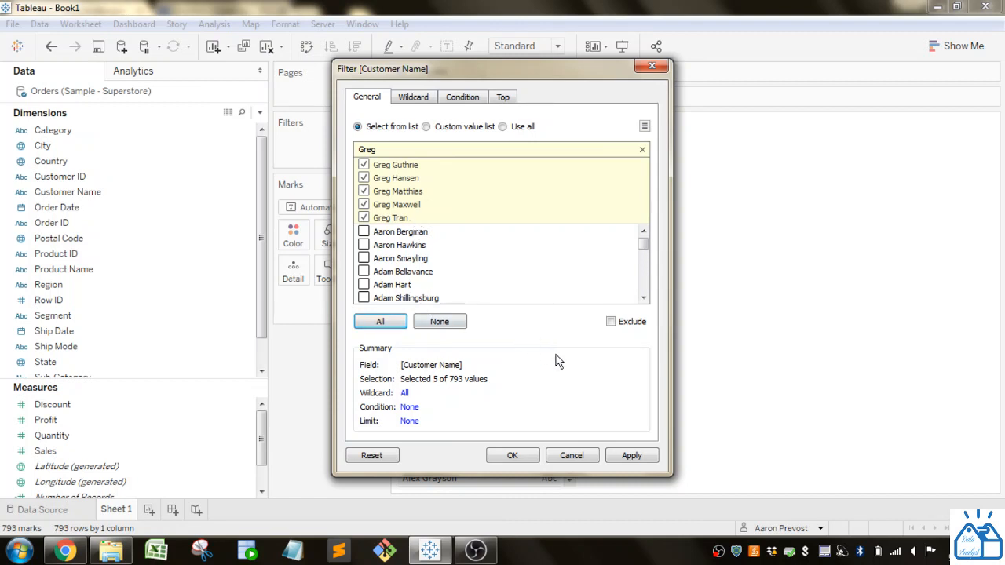
left_click(512, 456)
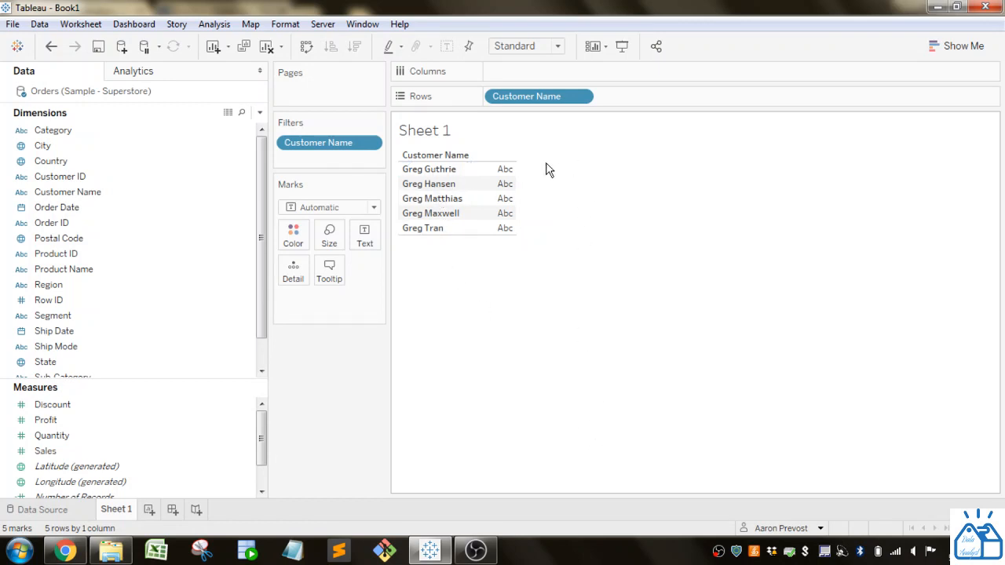
Edit the Customer Name filter to exclude the selected customers, apply it, and check that part of the customer list.
left_click(585, 97)
left_click(532, 115)
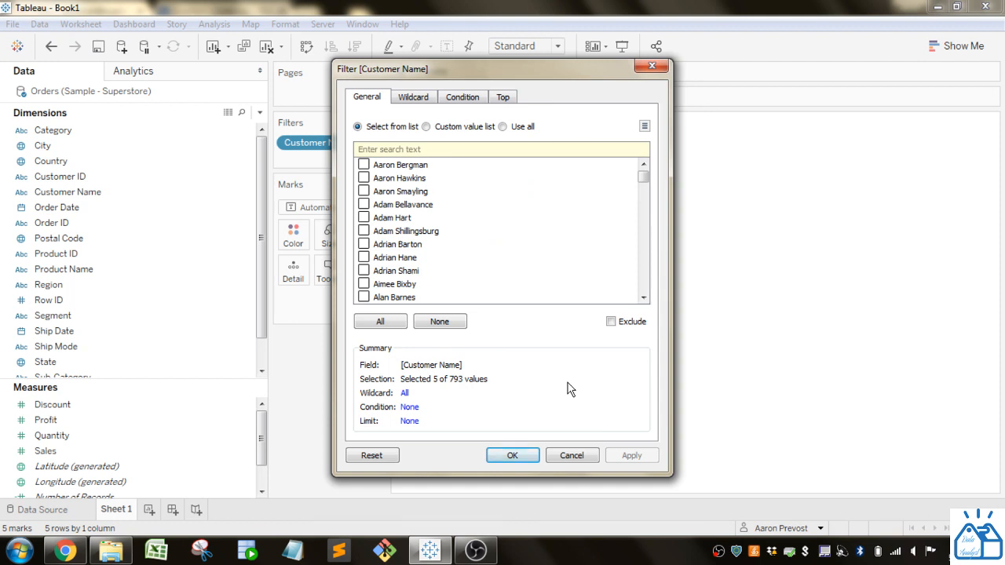
left_click(611, 321)
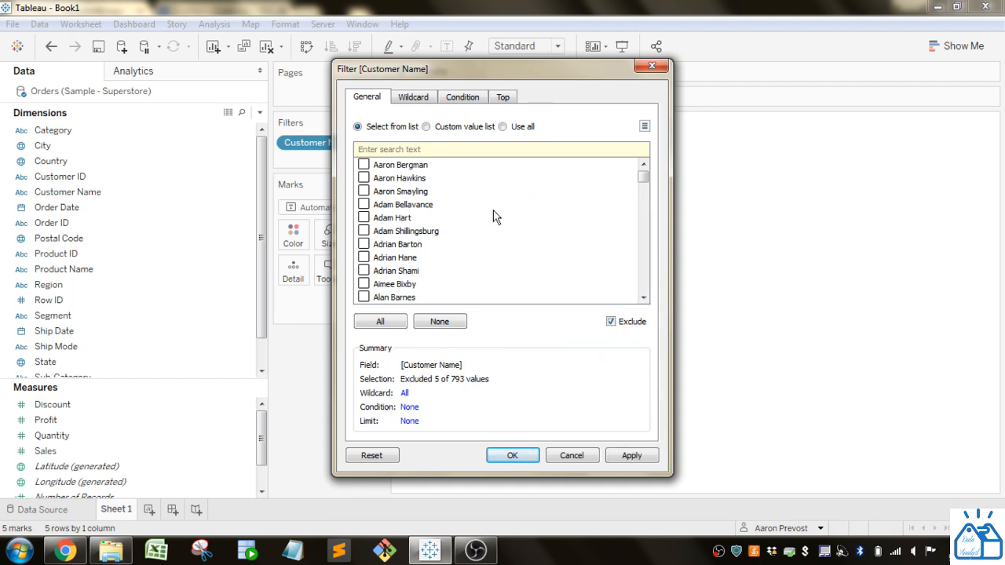
left_click(521, 456)
left_click_drag(570, 181, 562, 288)
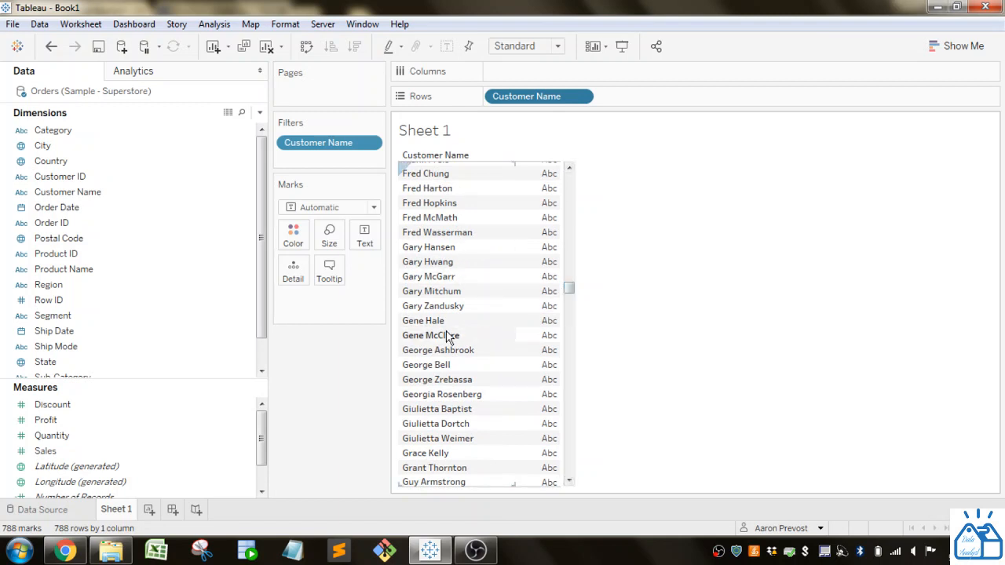
scroll(464, 369, "down", 1)
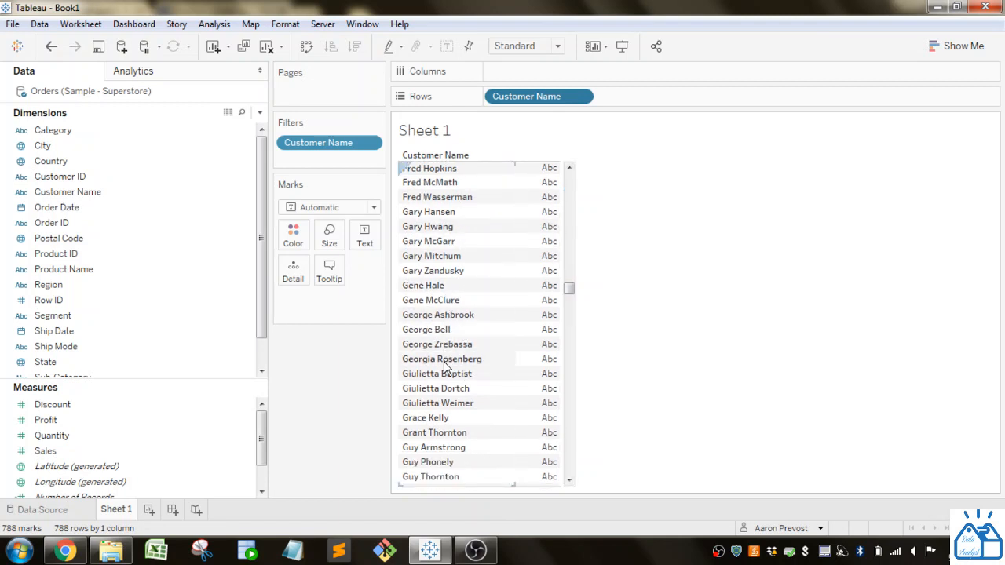
scroll(479, 381, "down", 1)
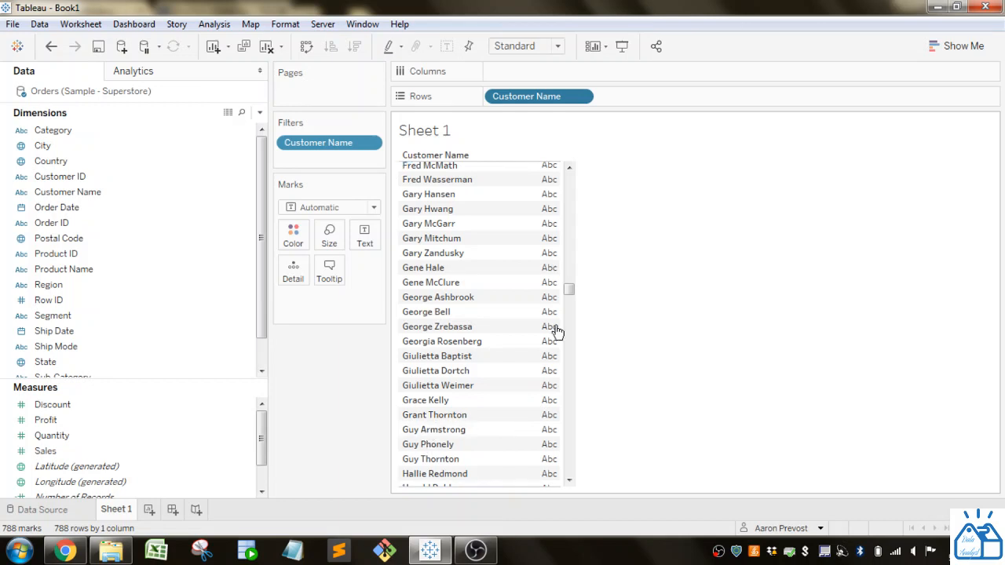
Reopen the Customer Name filter, turn off exclusion, deselect all values and switch to a custom value list.
left_click(581, 97)
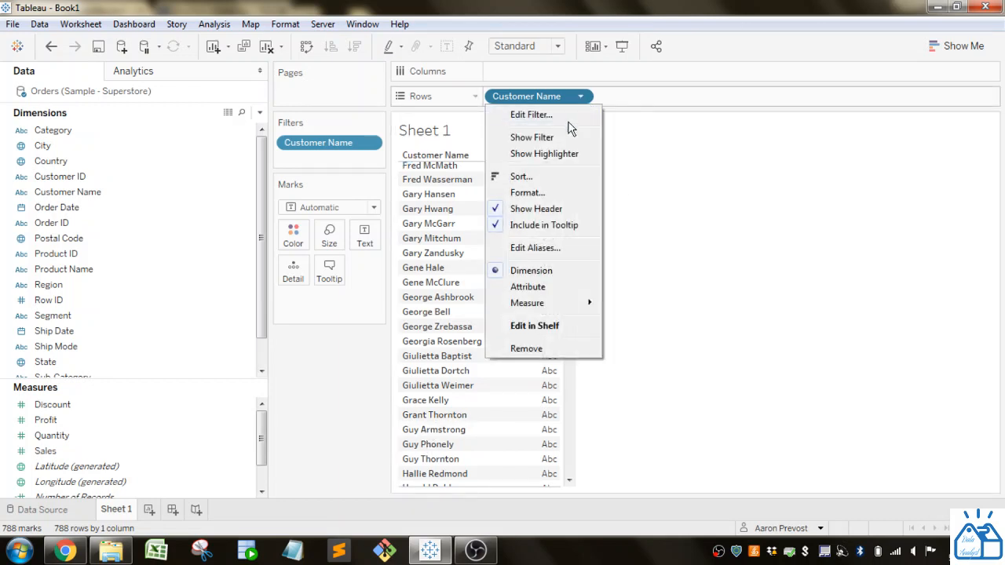
left_click(567, 116)
left_click(614, 324)
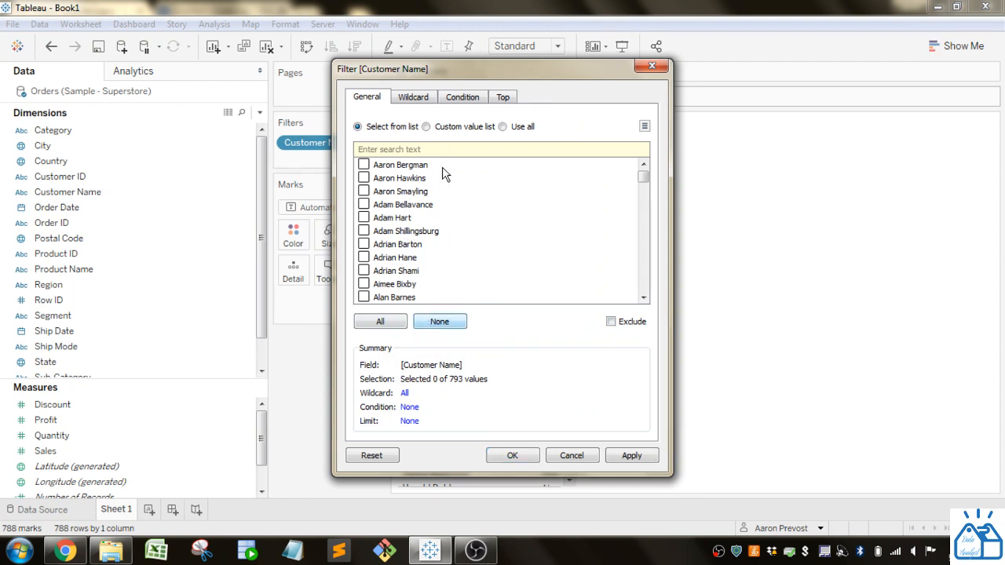
left_click(450, 128)
Try entering a customer first name for the custom value list, and clear the entry without adding it.
left_click(448, 144)
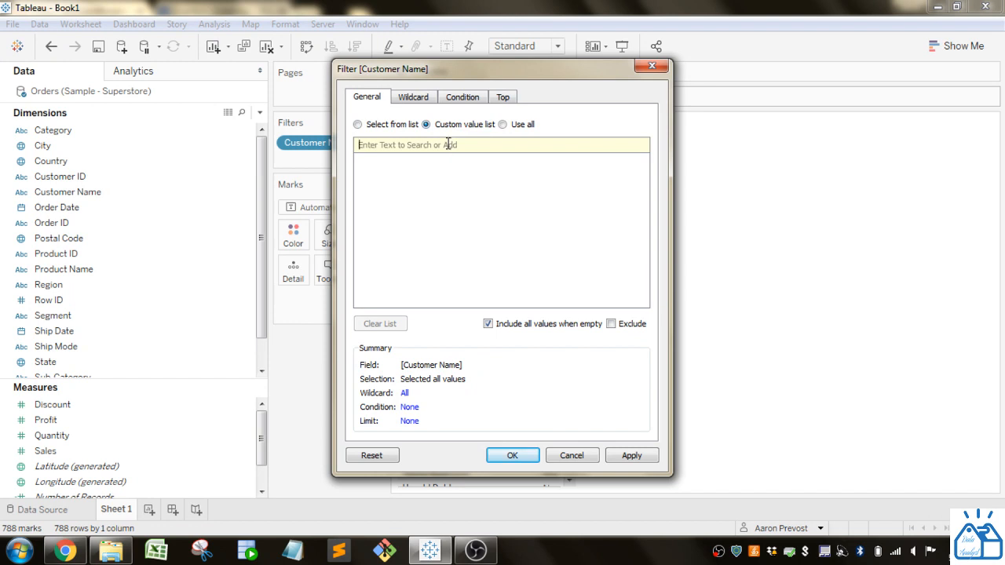
type("Aaron")
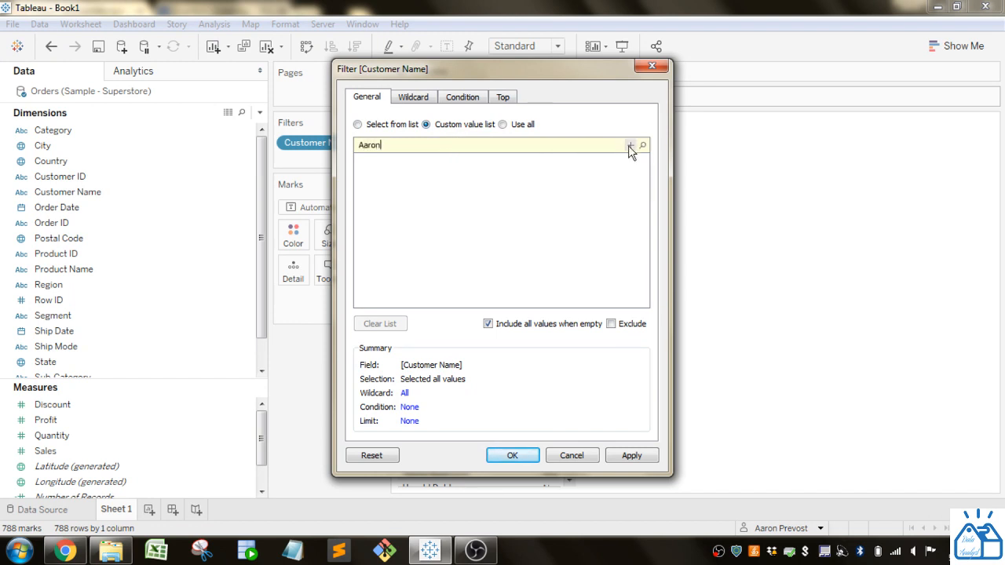
key("ctrl+a")
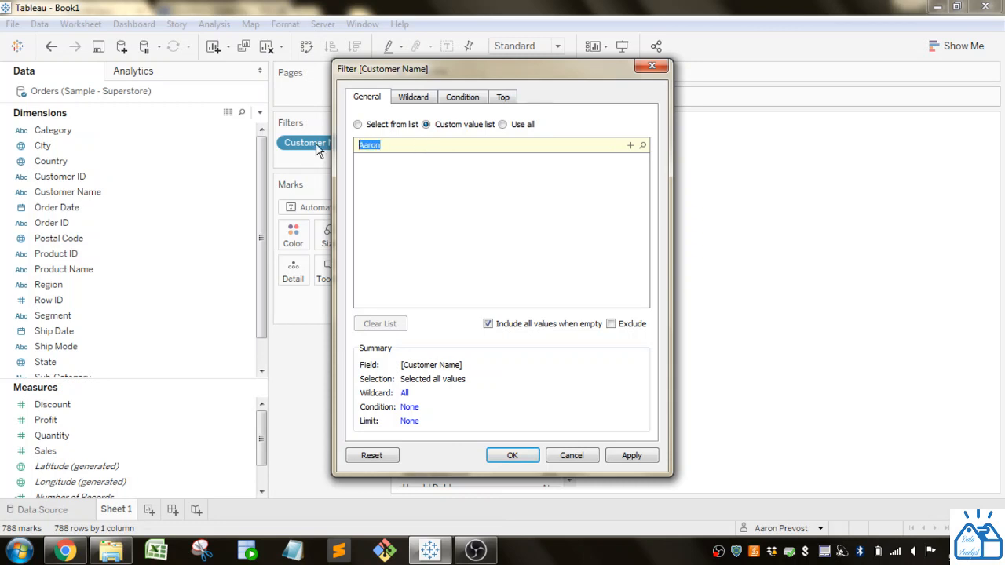
key("BackSpace")
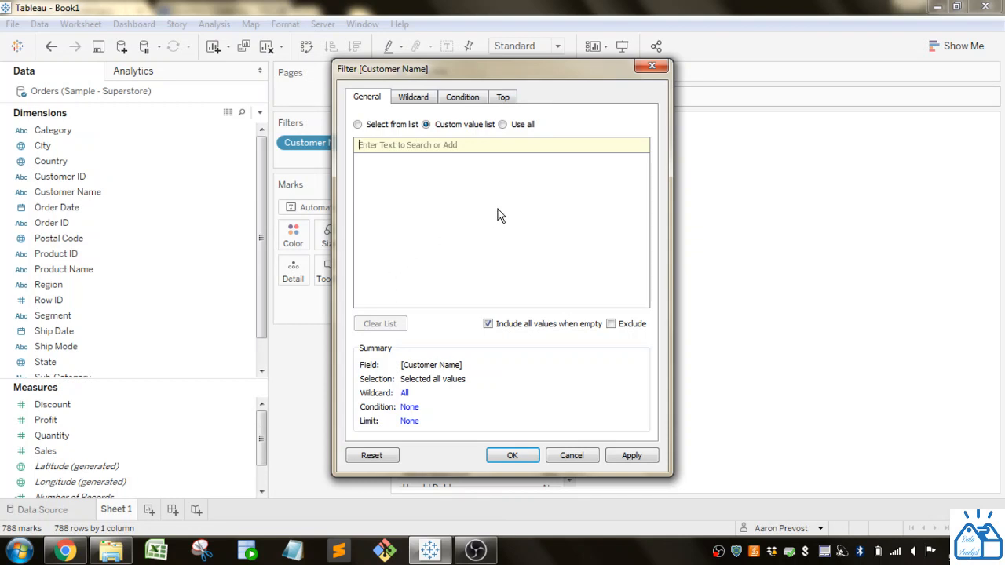
Set a wildcard filter for customer names that start with a given first name, and apply it.
left_click(414, 96)
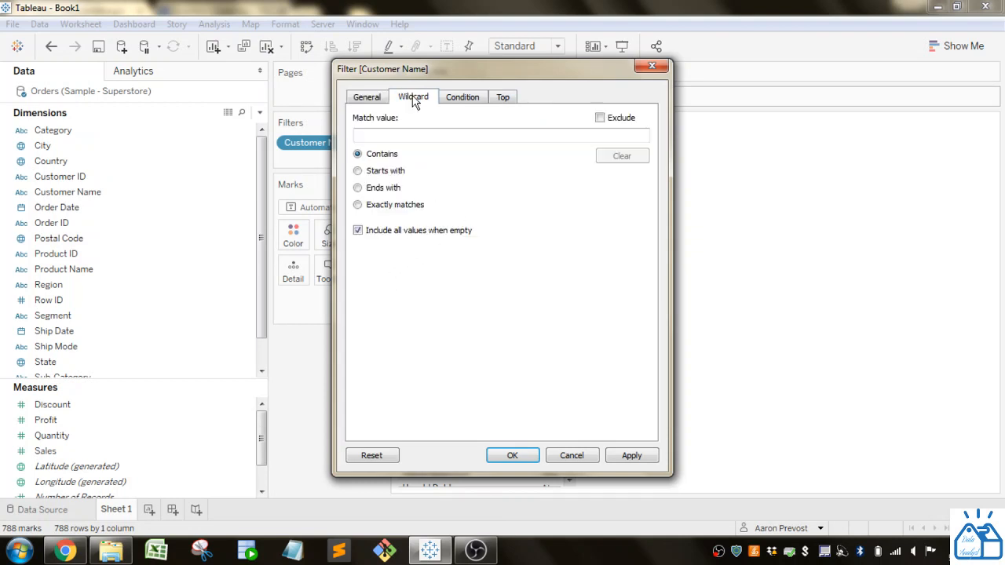
left_click(417, 135)
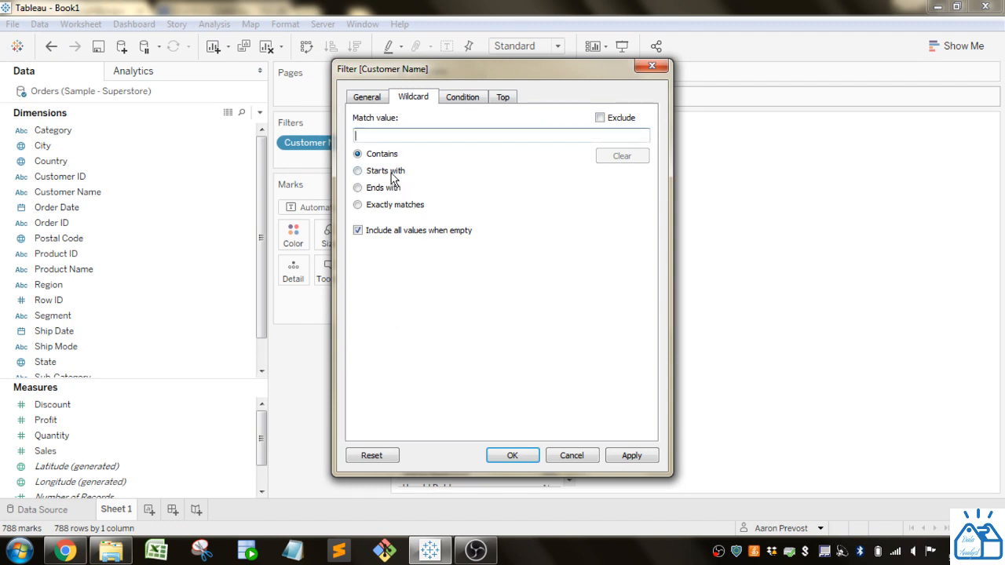
left_click(391, 173)
left_click(409, 135)
type("Aaron")
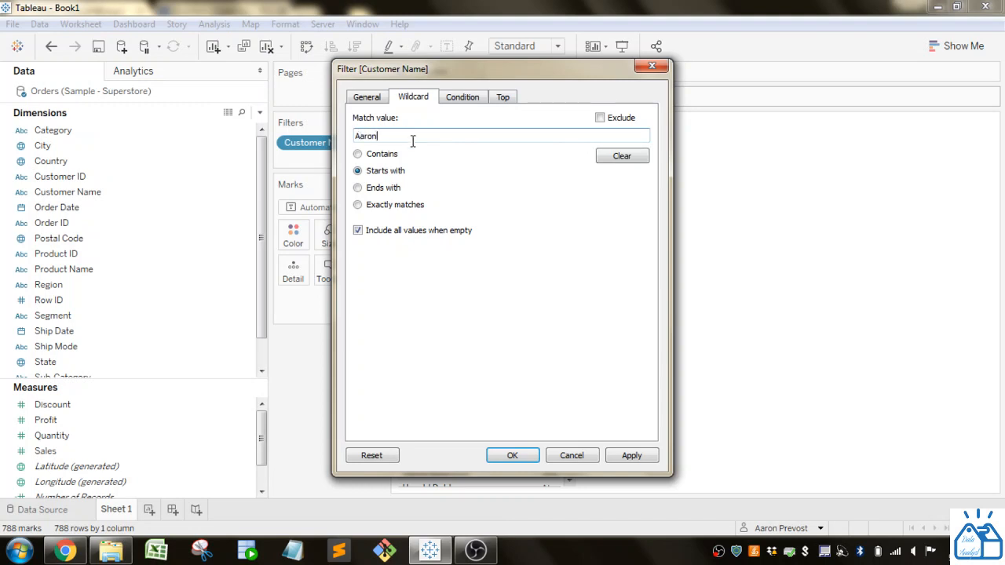
left_click(512, 456)
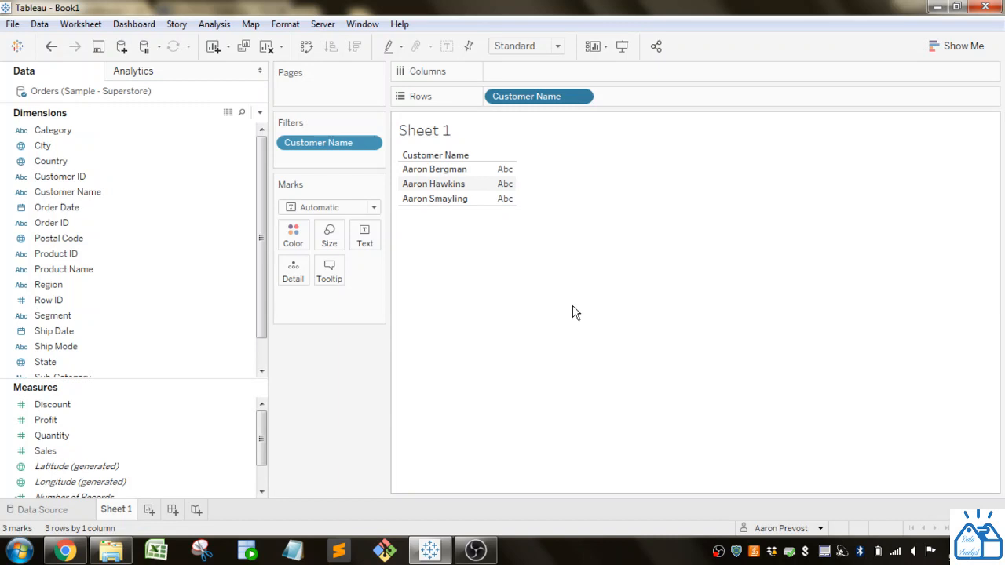
Reopen the Customer Name filter and clear its wildcard match value.
left_click(580, 98)
left_click(571, 116)
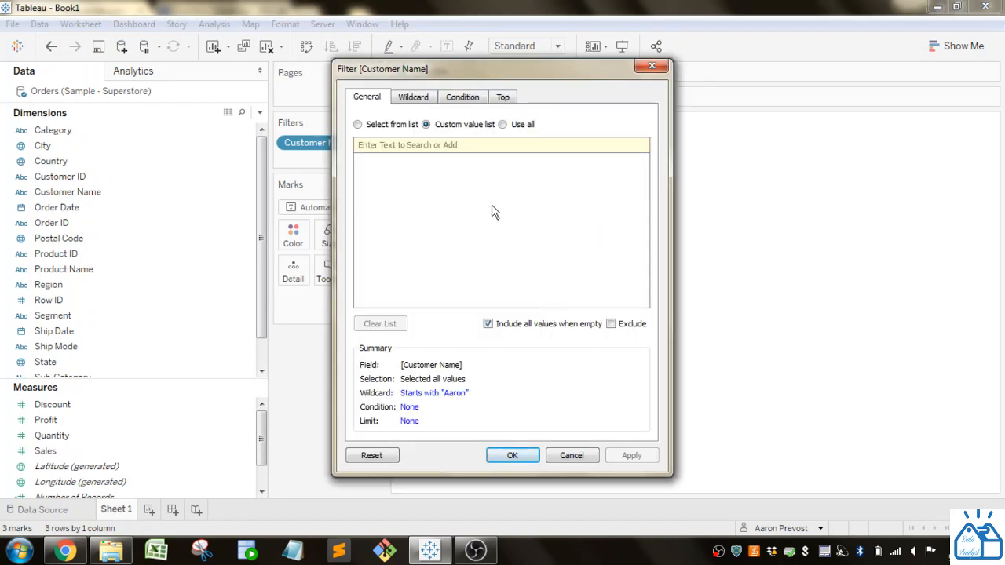
left_click(425, 101)
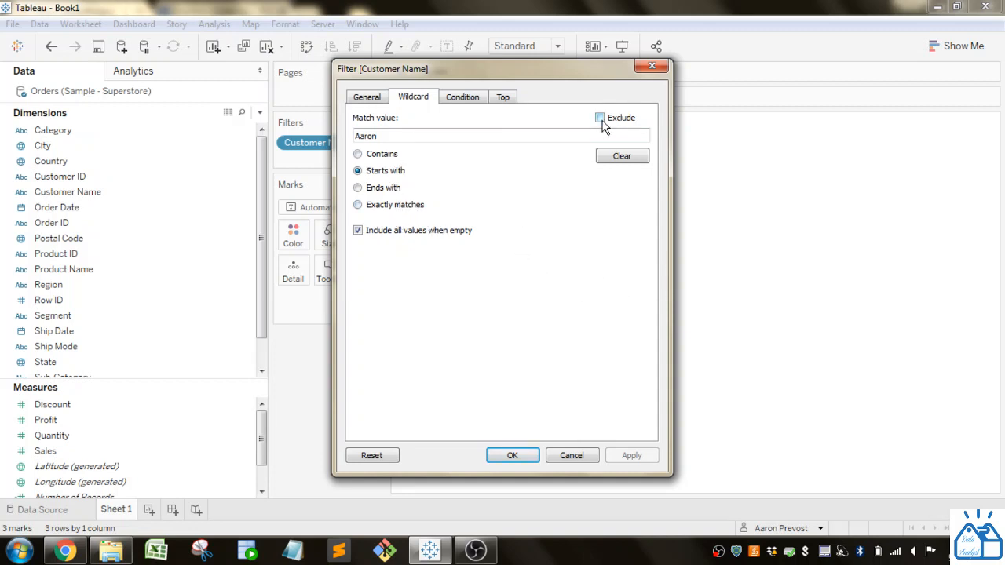
left_click(462, 96)
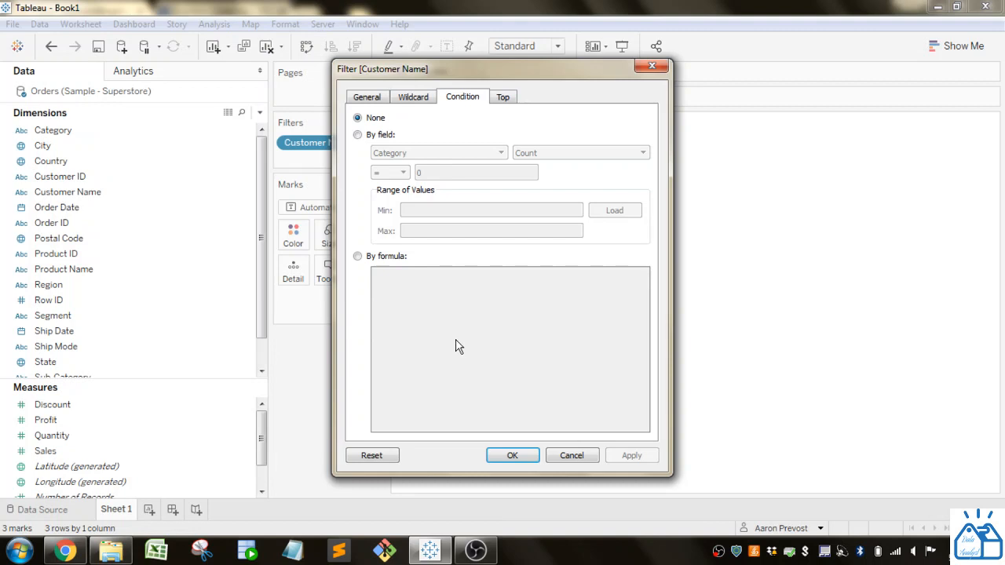
left_click(425, 102)
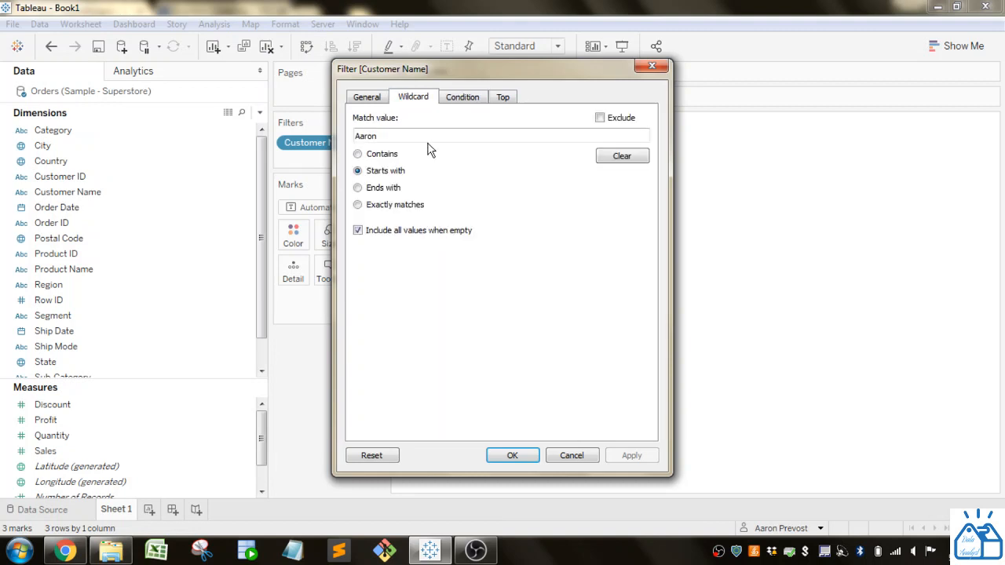
left_click(628, 161)
Apply a by-field condition to the Customer Name filter requiring Sum of Sales >= 1000, loading the range of values as well.
left_click(465, 97)
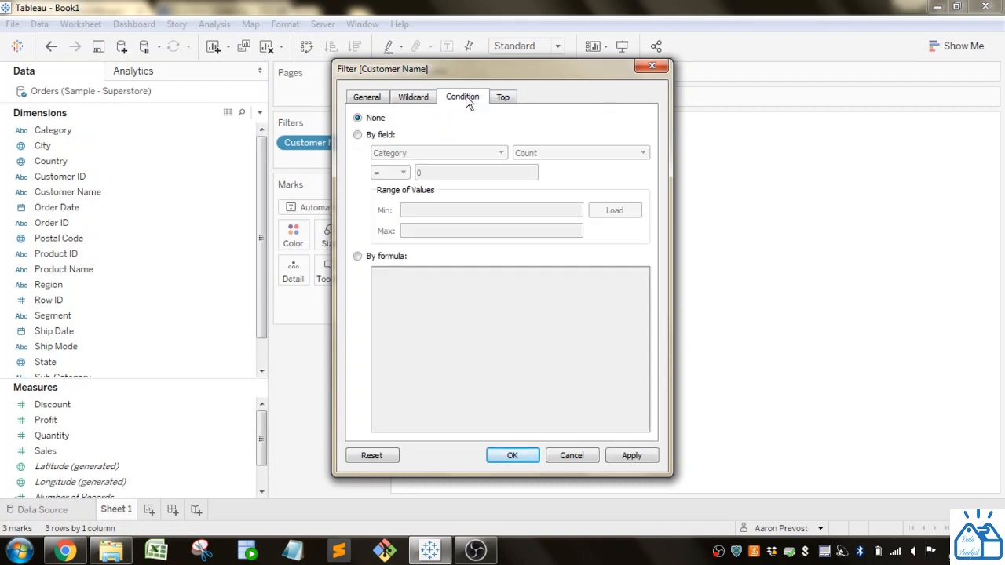
left_click(357, 134)
left_click(500, 153)
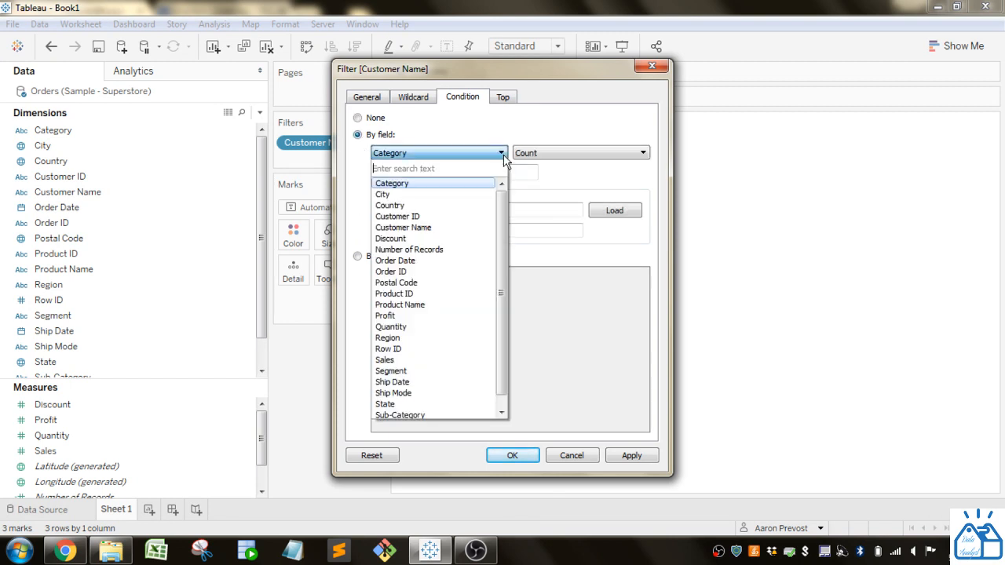
left_click(442, 361)
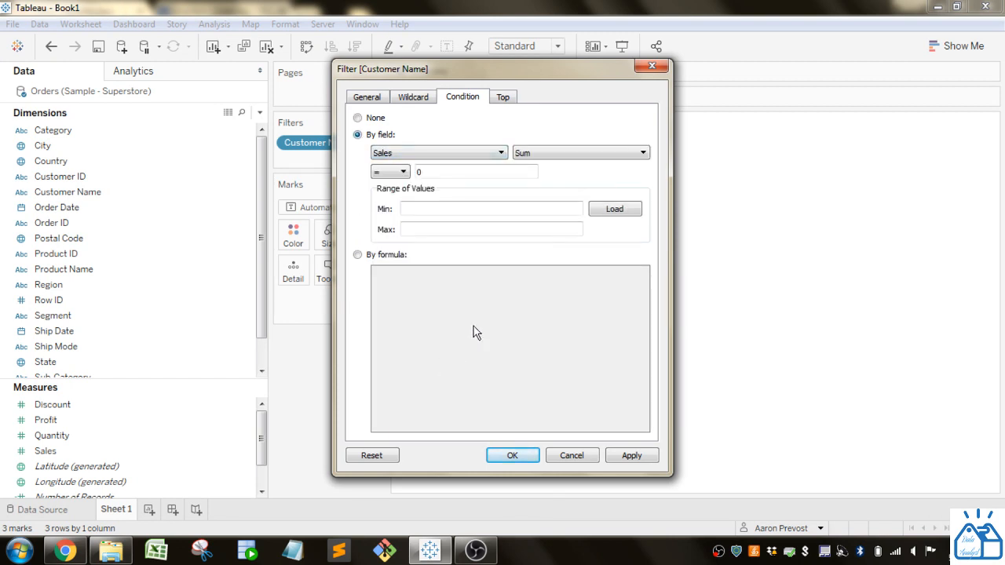
left_click(403, 173)
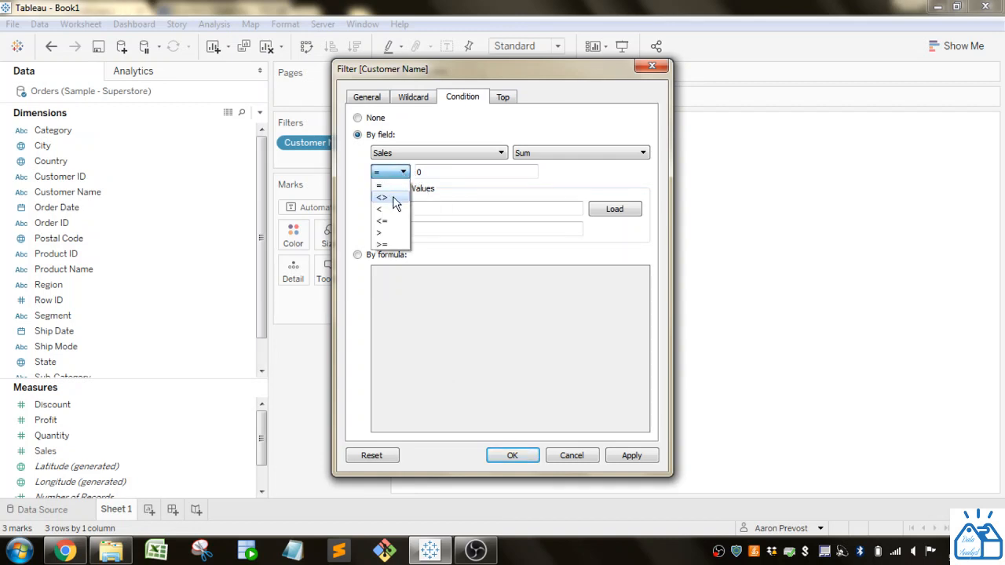
left_click(390, 245)
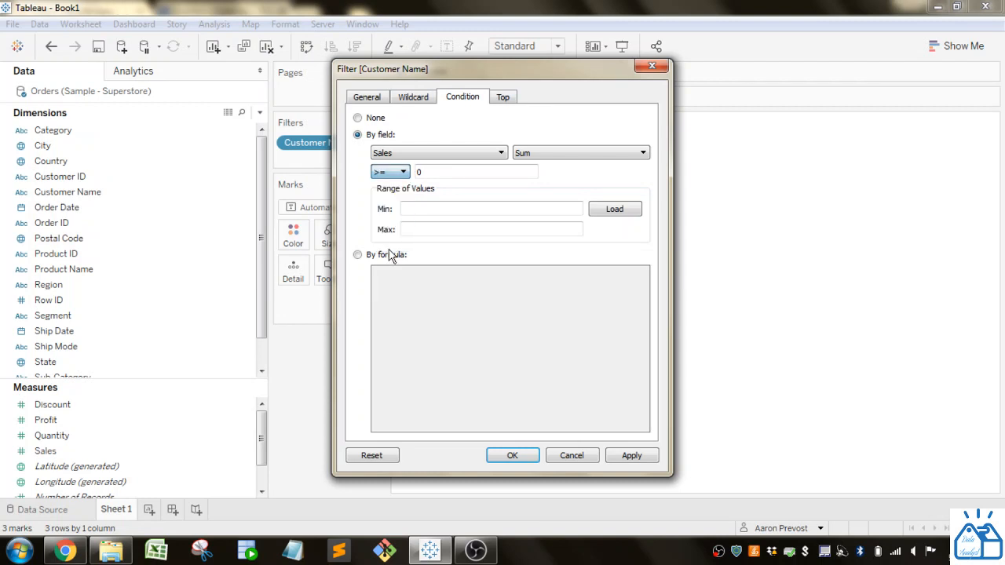
double_click(420, 172)
type("1000")
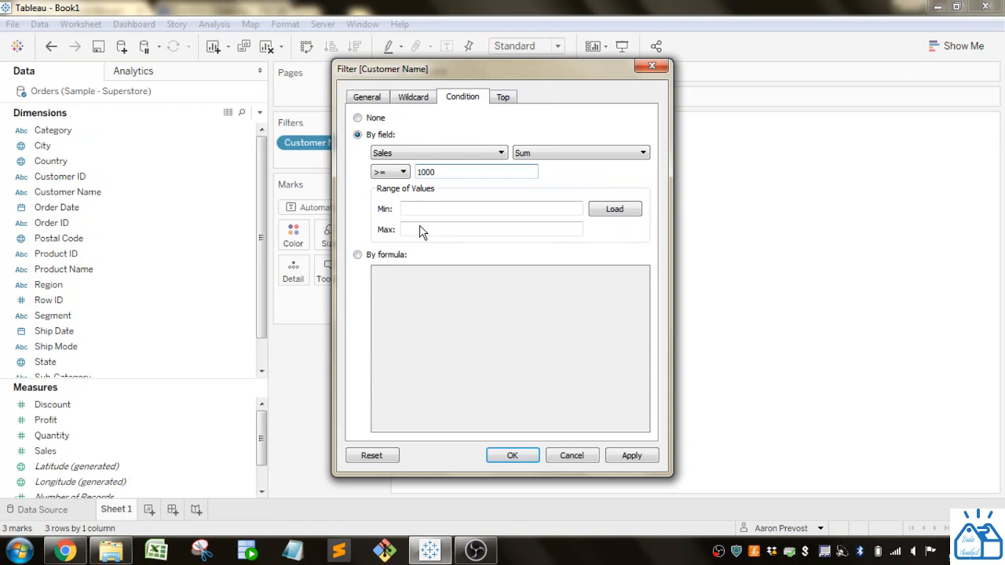
left_click(618, 208)
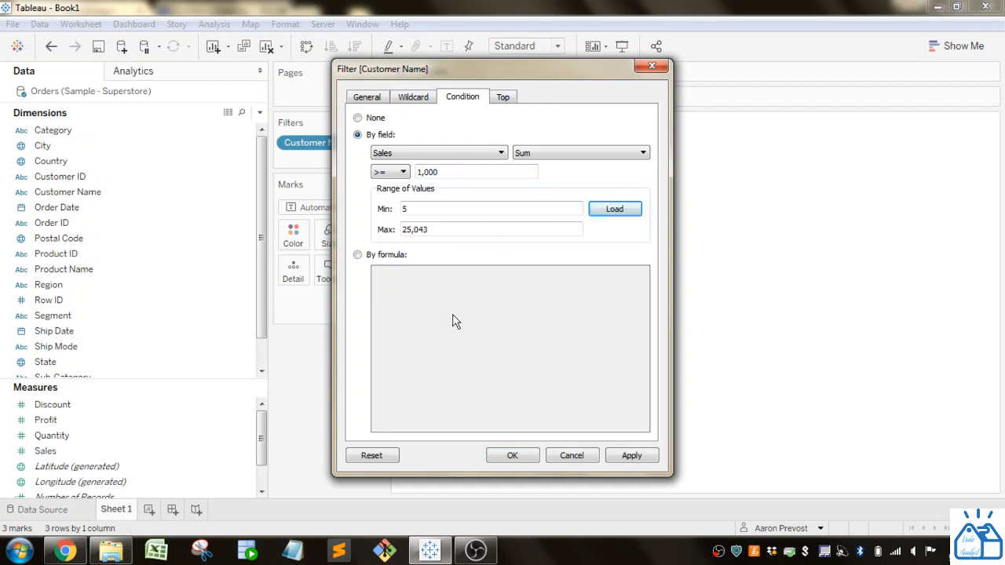
left_click(503, 463)
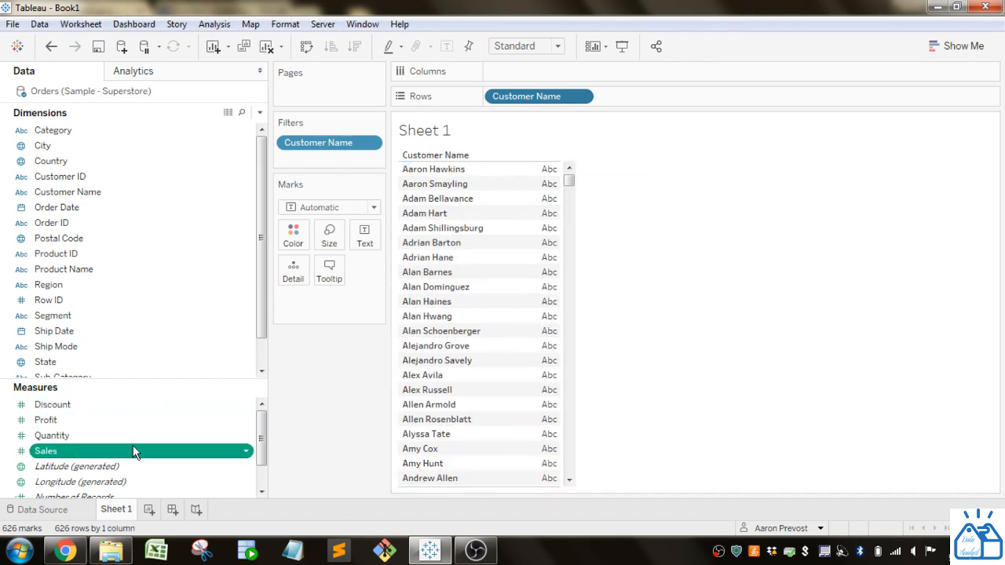
Add the Sales measure to the marks so each customer's sales total appears in the table.
left_click_drag(133, 445, 326, 299)
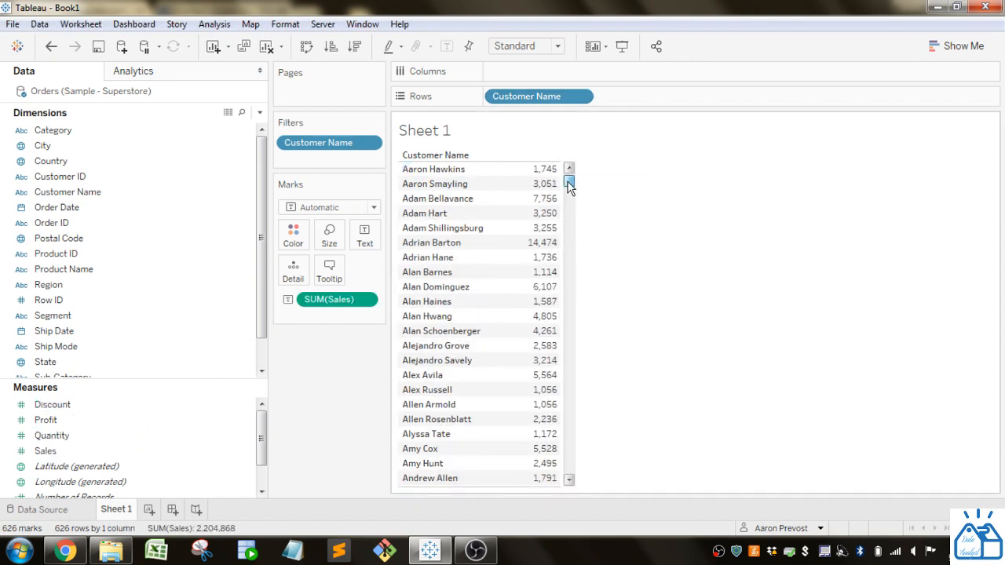
mouse_move(569, 185)
left_mouse_down()
mouse_move(571, 457)
mouse_move(558, 172)
left_mouse_up()
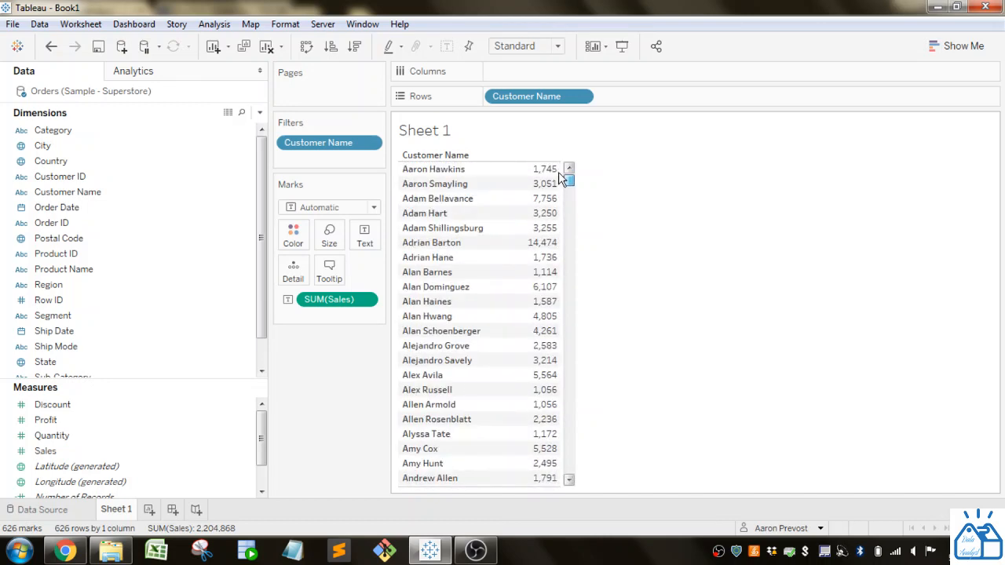
Reopen the Customer Name filter and set its condition to None.
left_click(582, 97)
left_click(526, 115)
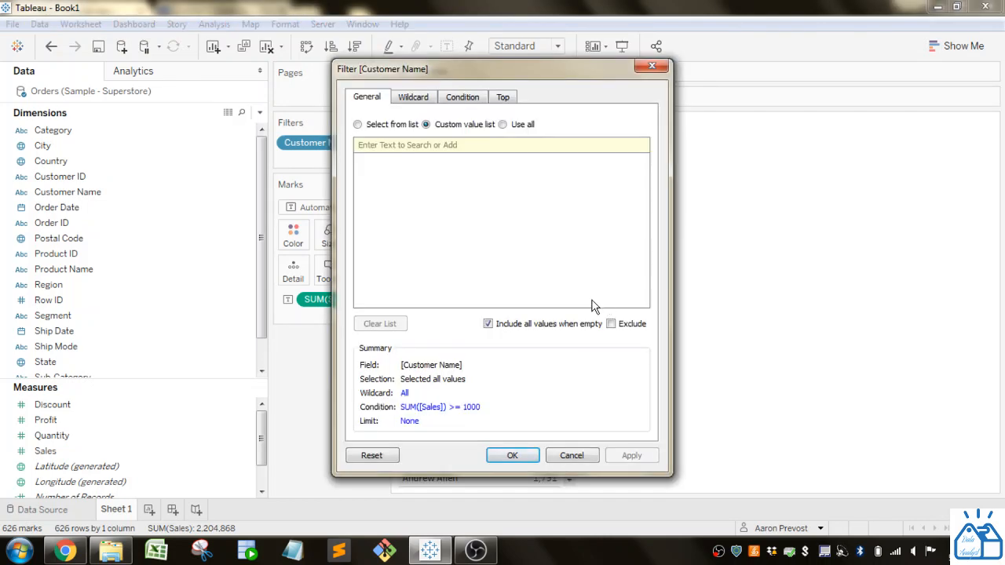
left_click(474, 95)
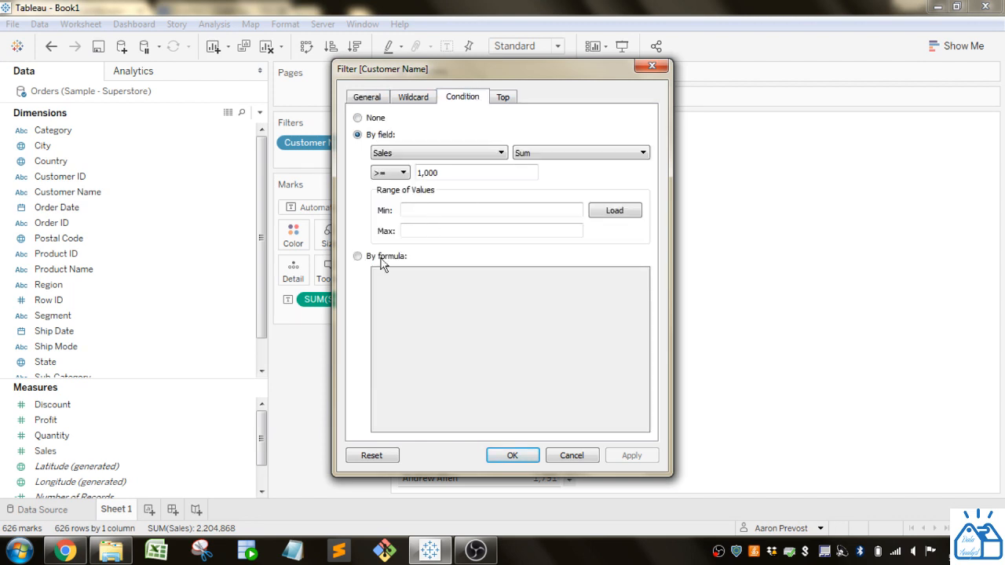
left_click(381, 101)
left_click(408, 99)
left_click(469, 101)
left_click(357, 118)
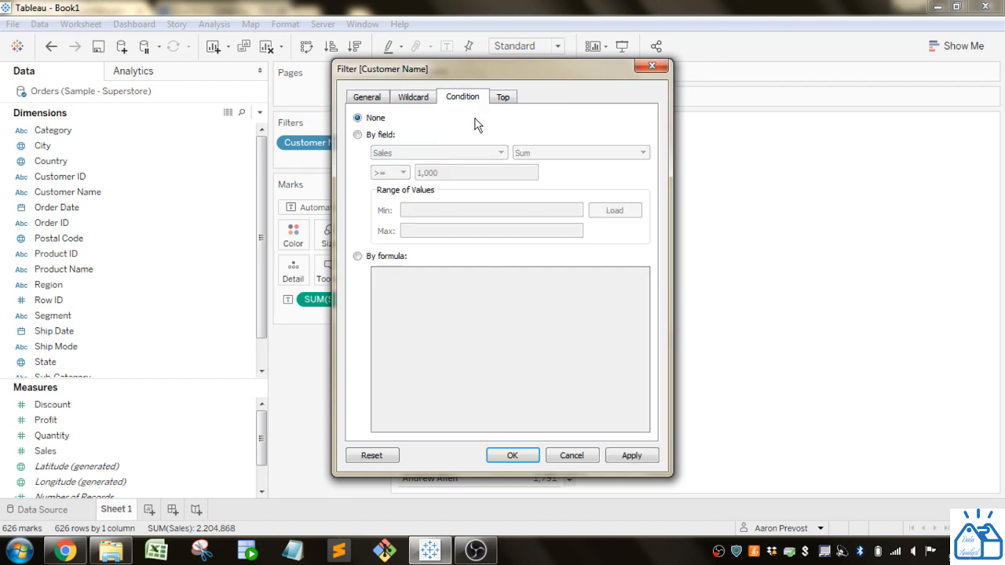
Limit the Customer Name filter by field to the Top 10 by Sum of Sales, and apply it.
left_click(508, 97)
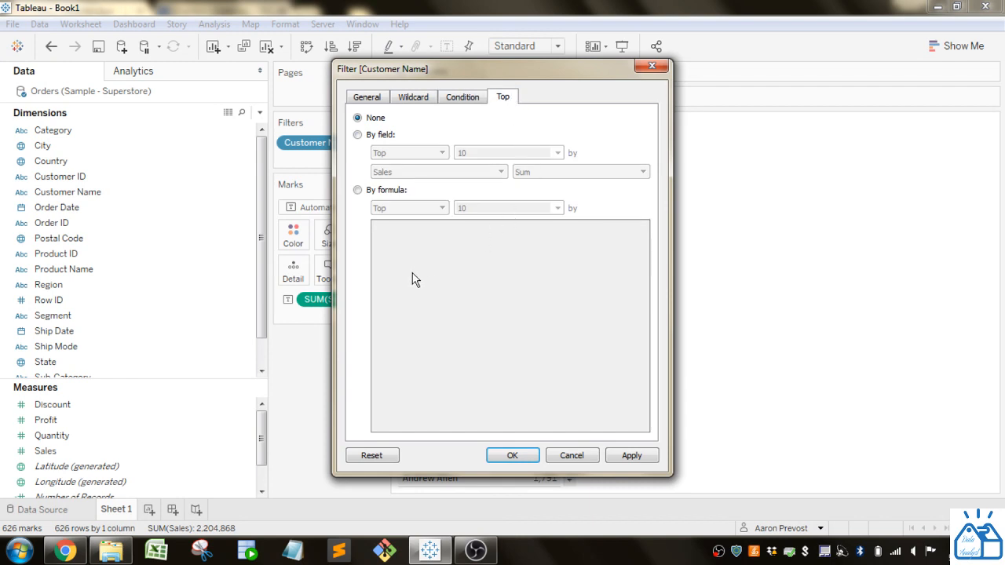
left_click(358, 135)
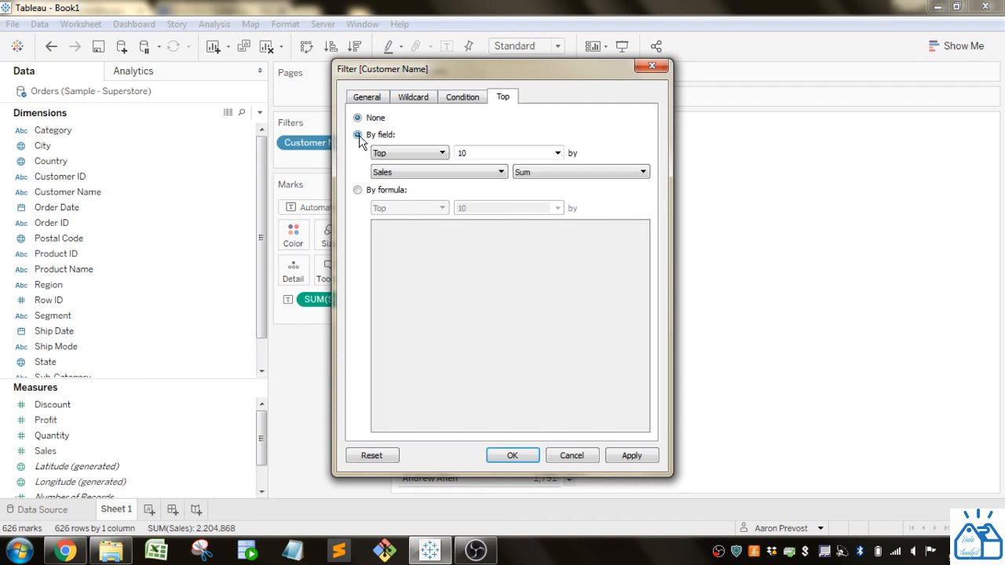
left_click(445, 153)
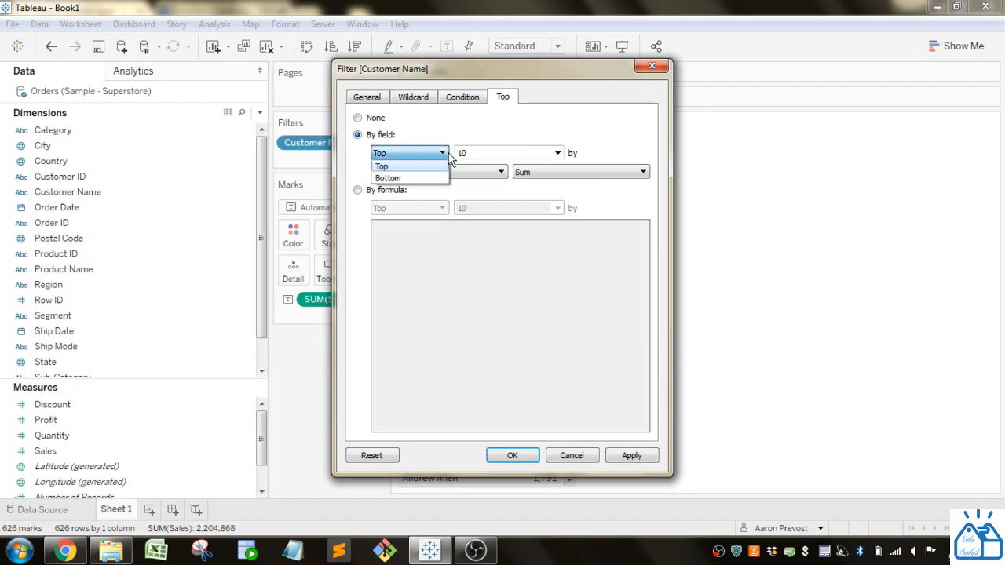
left_click(448, 154)
left_click(558, 153)
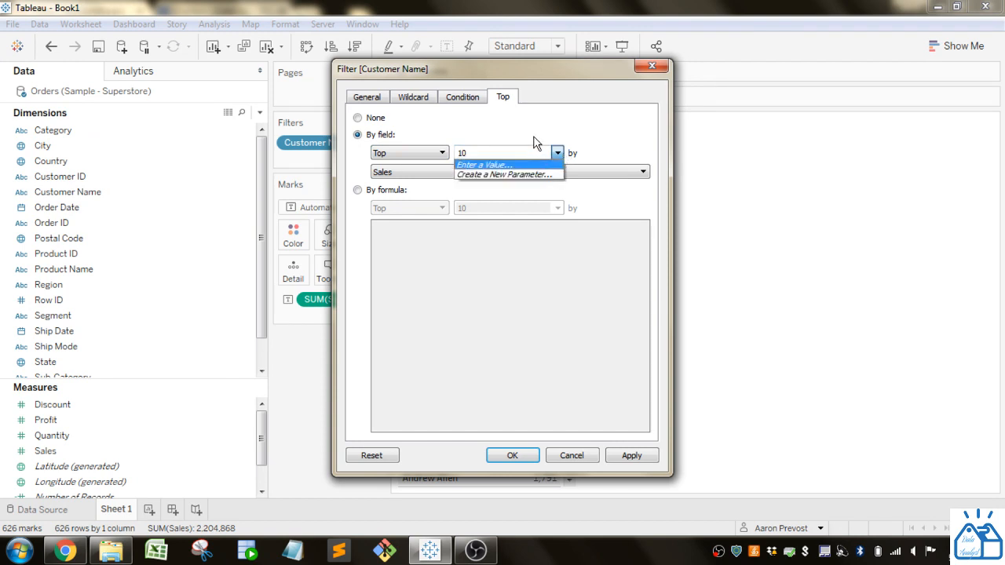
left_click(533, 142)
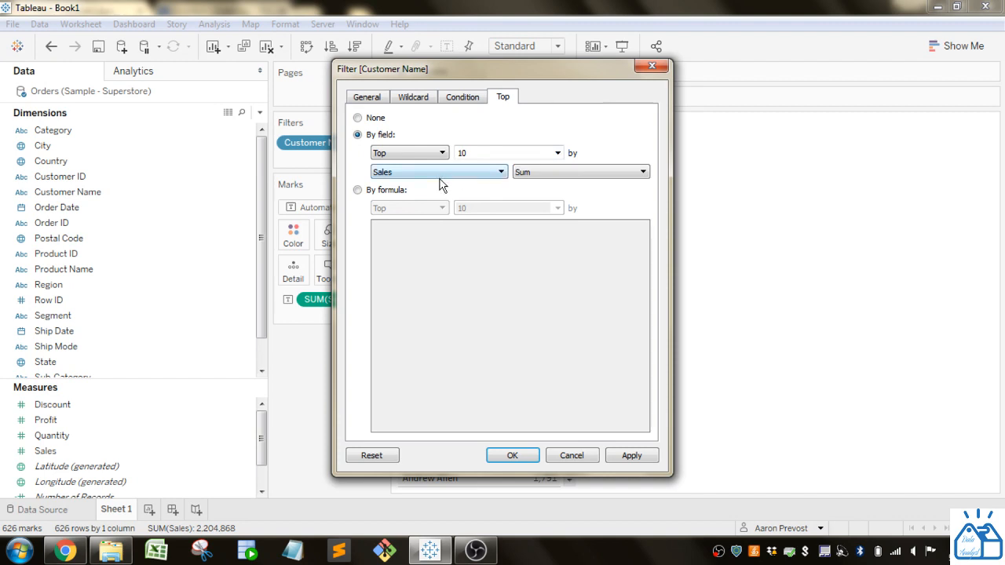
left_click(515, 457)
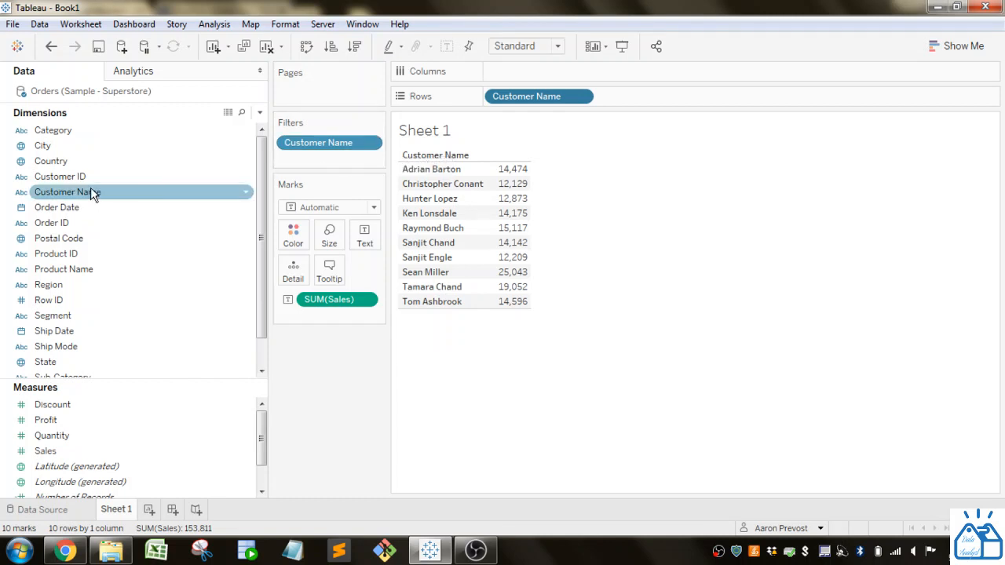
Add a Segment filter to the worksheet that keeps only Consumer.
scroll(89, 299, "down", 1)
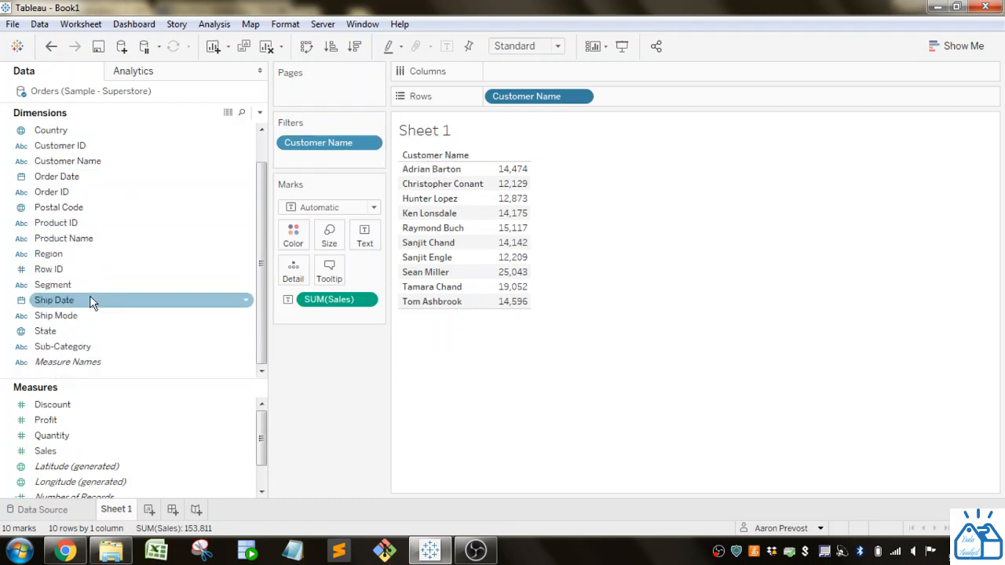
scroll(90, 300, "up", 1)
scroll(89, 300, "down", 1)
left_click_drag(70, 284, 338, 154)
left_click(364, 165)
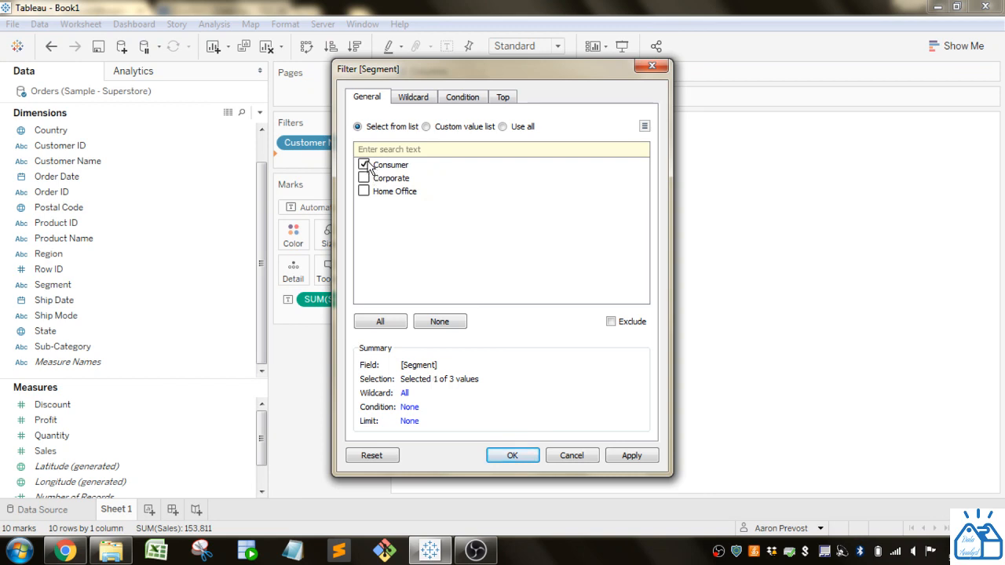
left_click(520, 459)
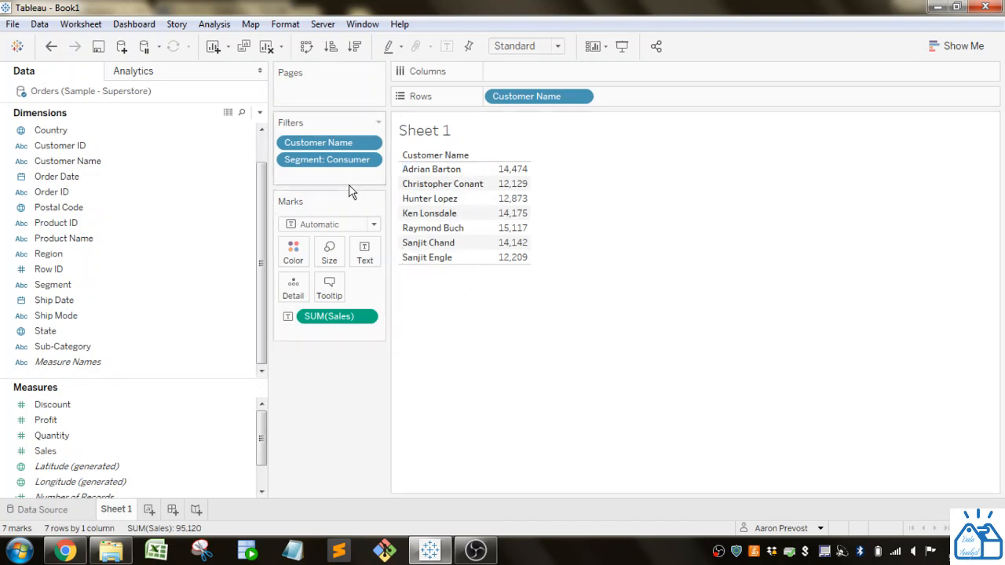
Widen the Filters shelf and add the Segment filter to context.
left_click_drag(384, 141, 426, 171)
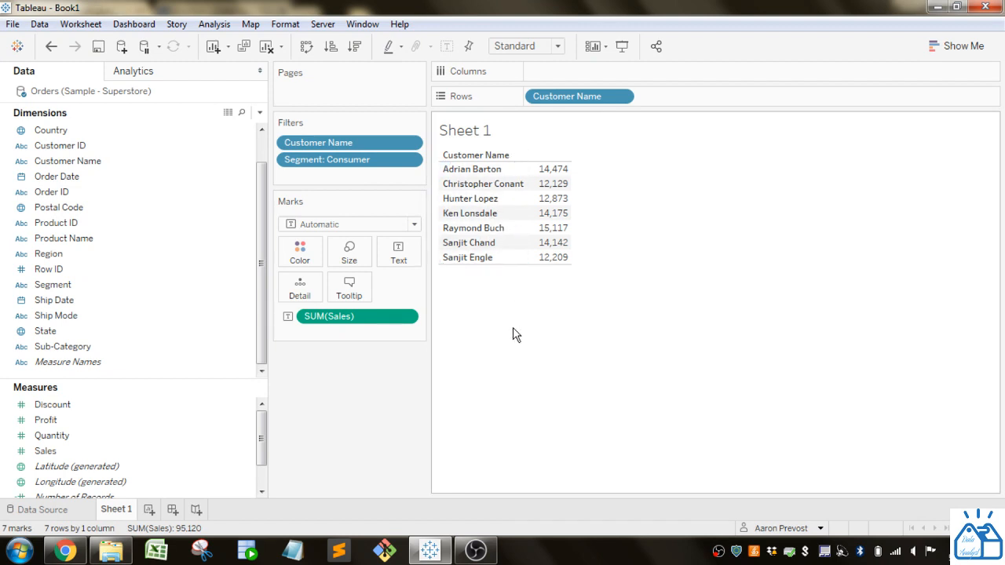
left_click(412, 144)
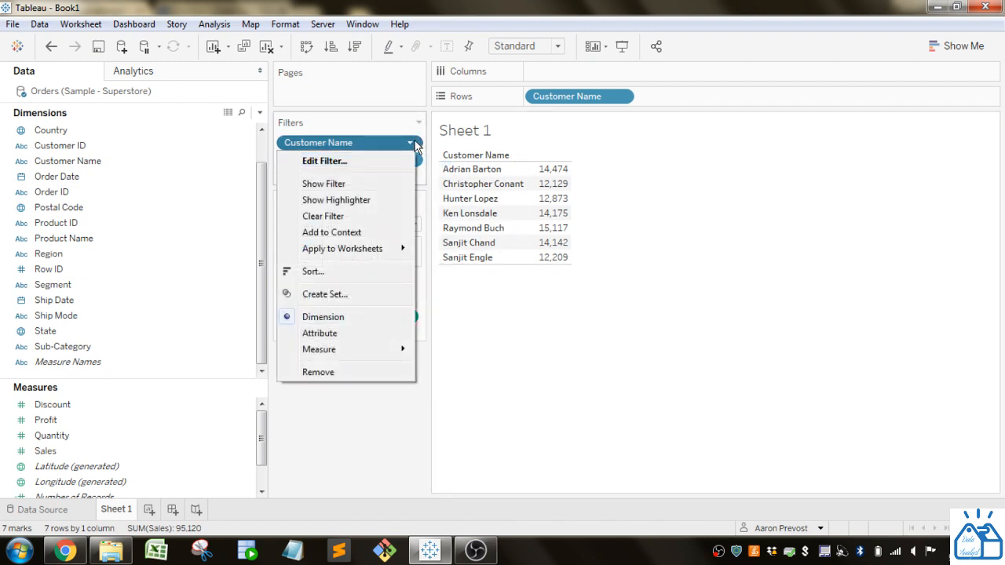
left_click(415, 145)
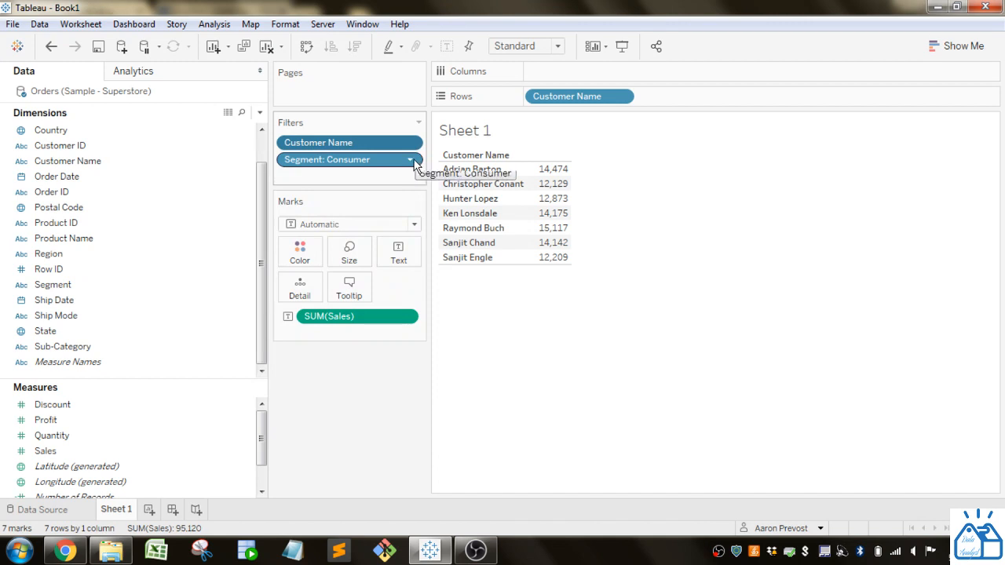
left_click(411, 160)
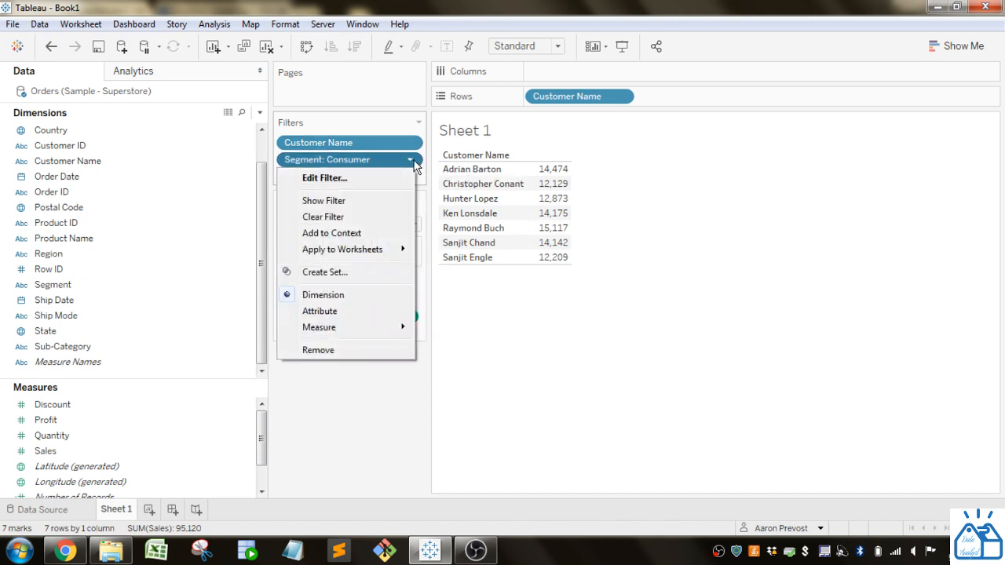
left_click(338, 234)
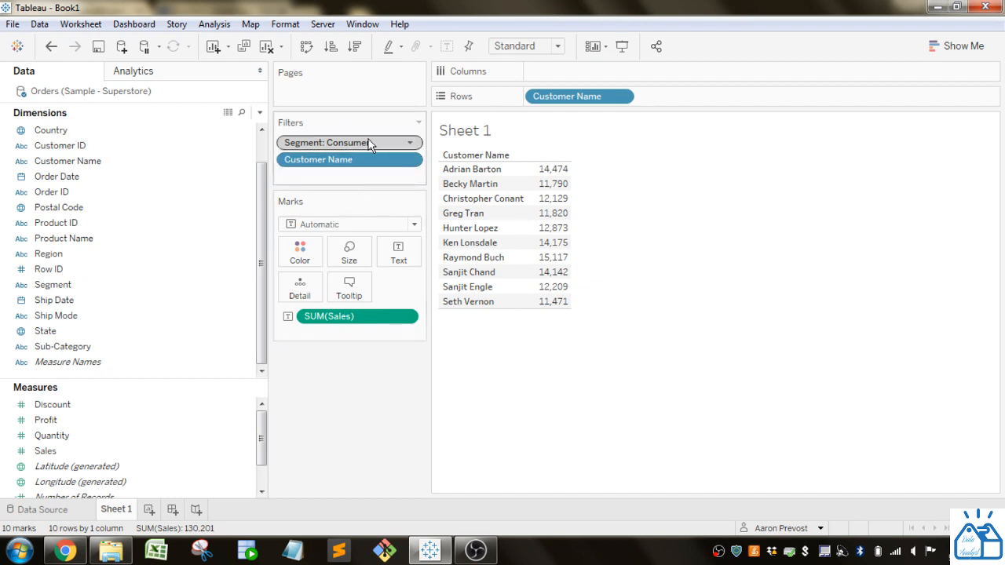
left_click_drag(369, 144, 375, 160)
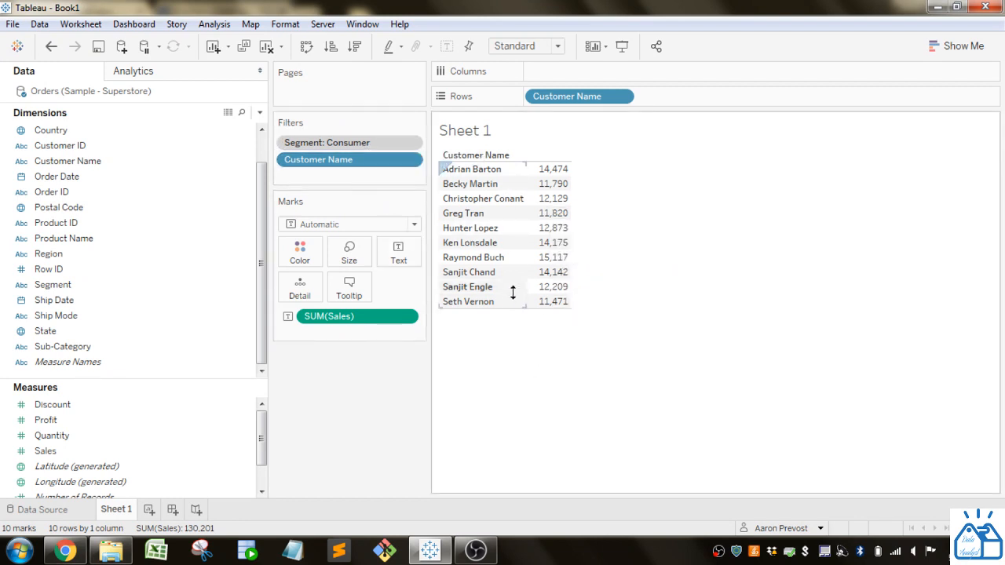
left_click(411, 144)
left_click(411, 144)
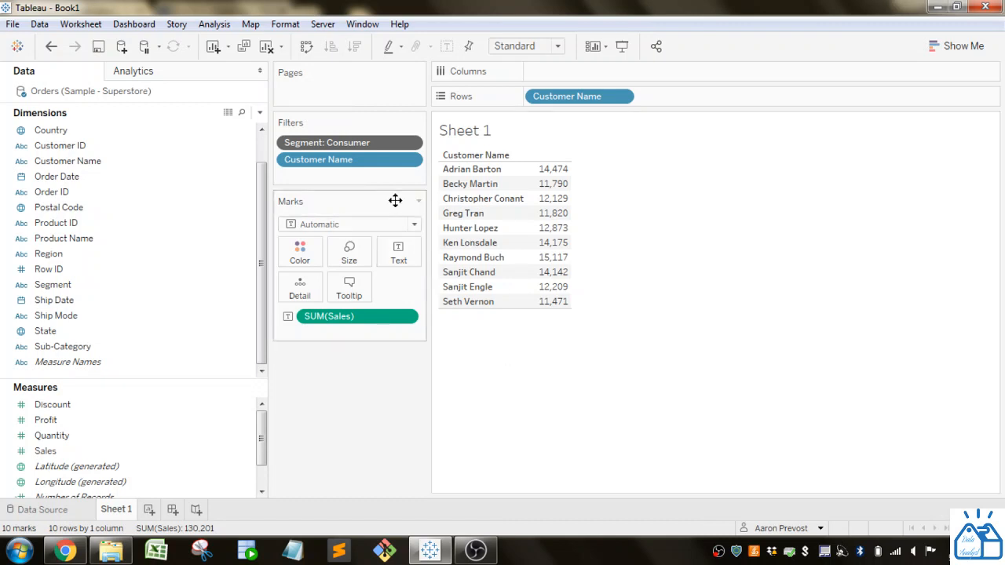
Show the Customer Name filter beside the view and switch its control to Single Value (list).
left_click(410, 161)
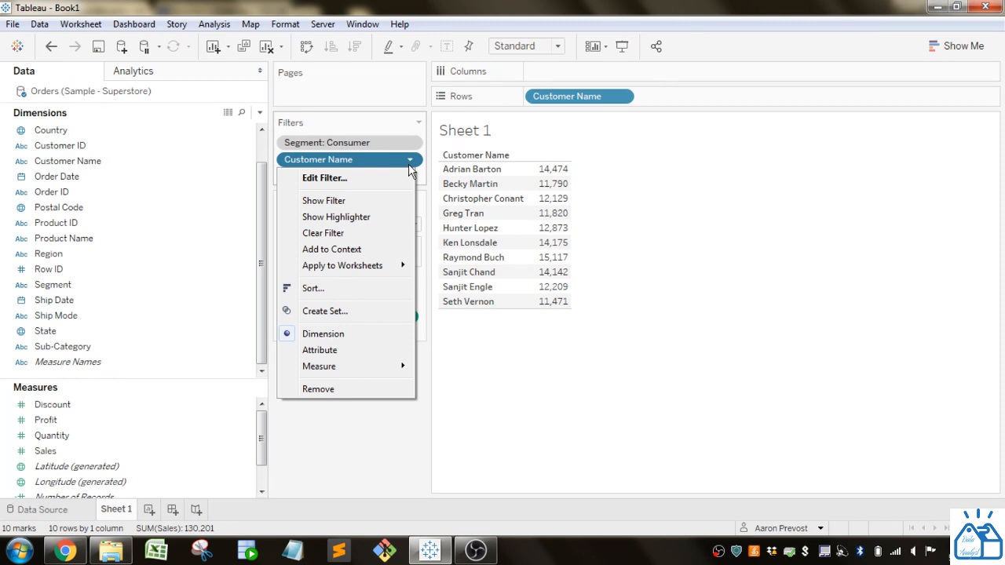
left_click(356, 201)
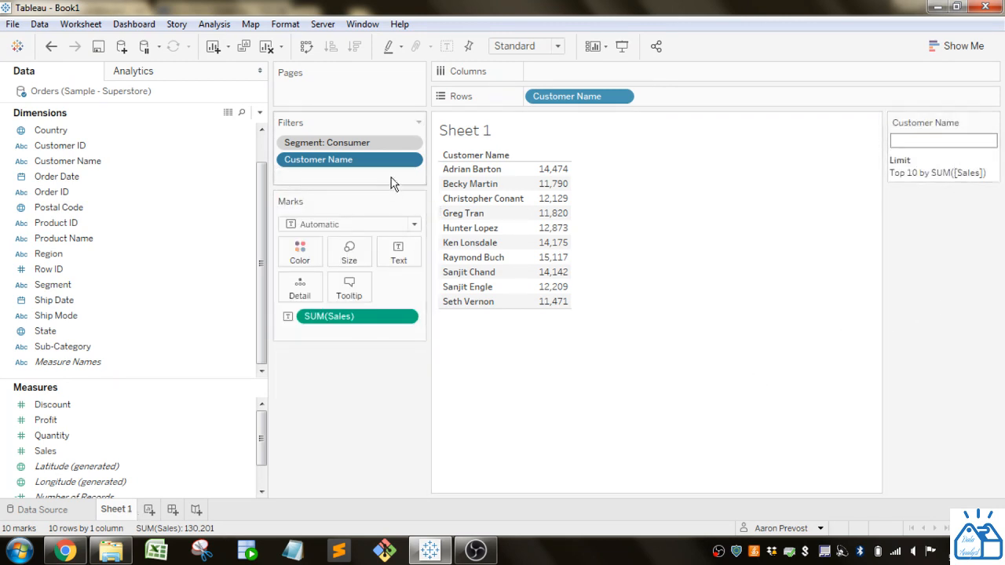
left_click(410, 160)
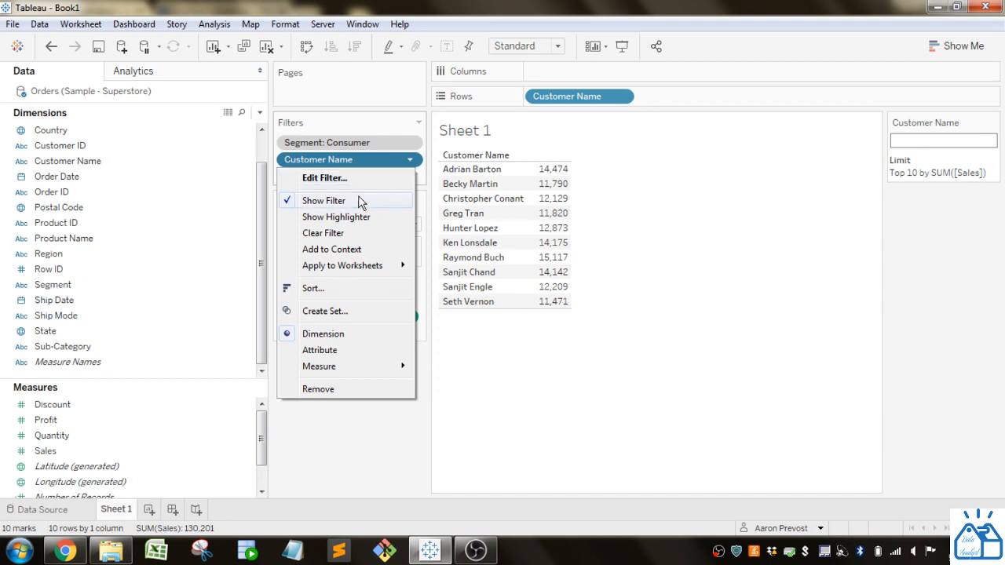
left_click(971, 217)
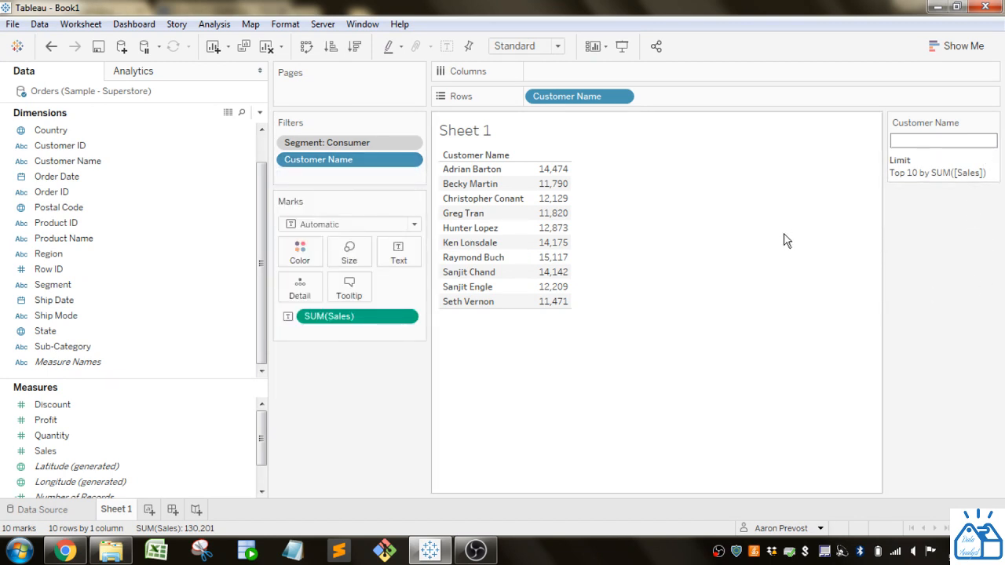
left_click(993, 125)
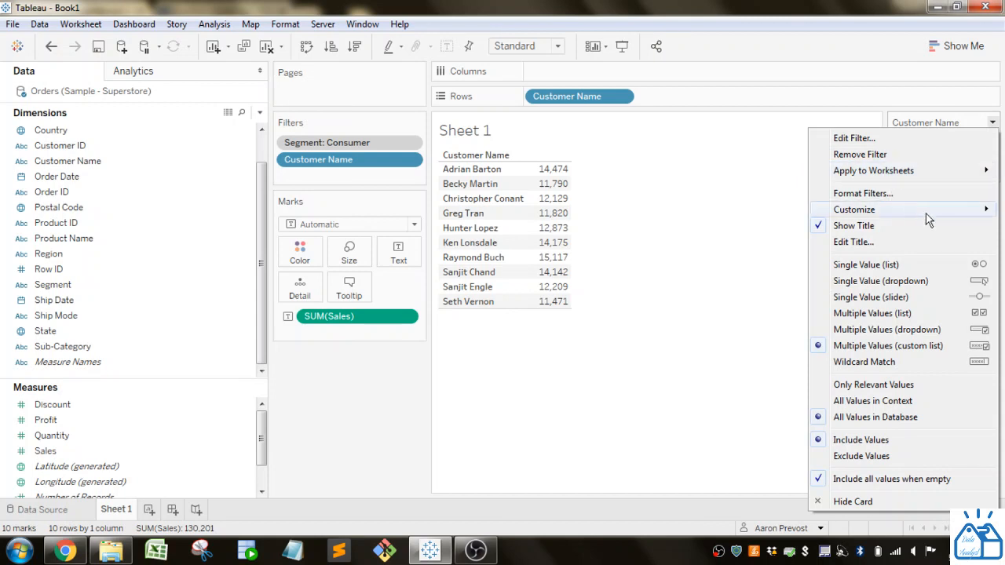
left_click(866, 265)
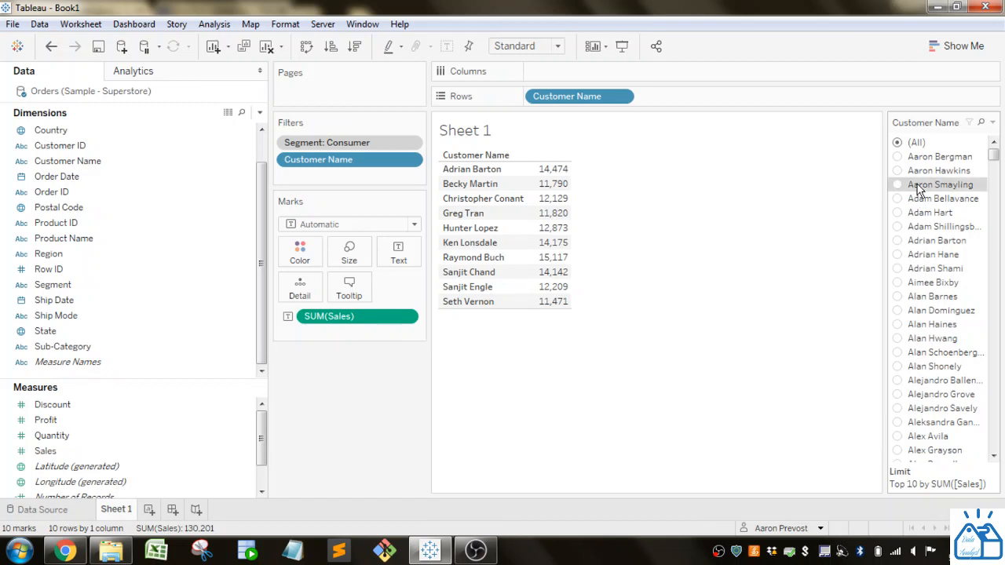
Select the third and, after that, the seventh customer in the Customer Name filter list.
left_click(898, 185)
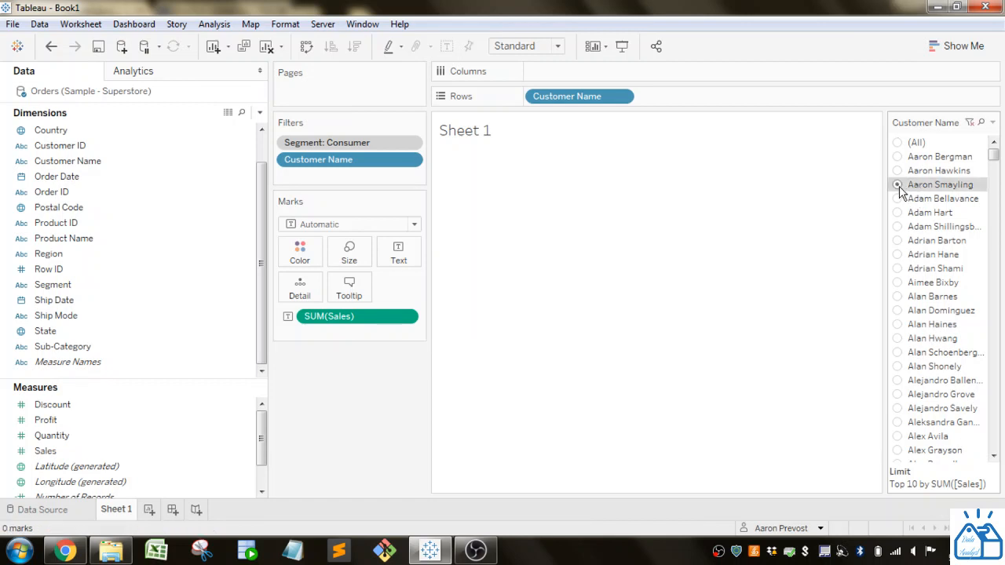
left_click(898, 240)
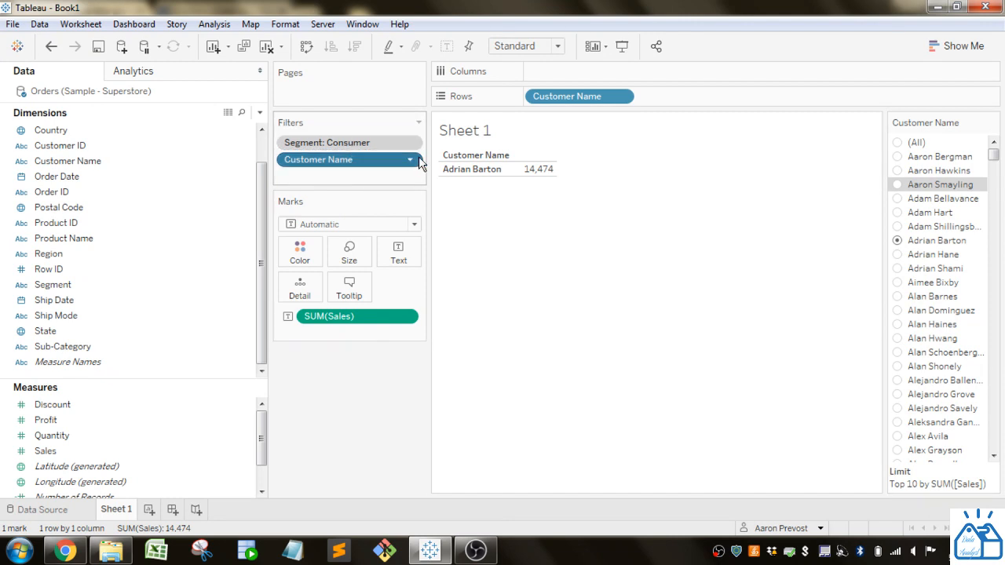
Edit the Customer Name filter, set its Top limit to None, and apply it.
left_click(411, 159)
left_click(324, 177)
left_click(495, 97)
left_click(375, 118)
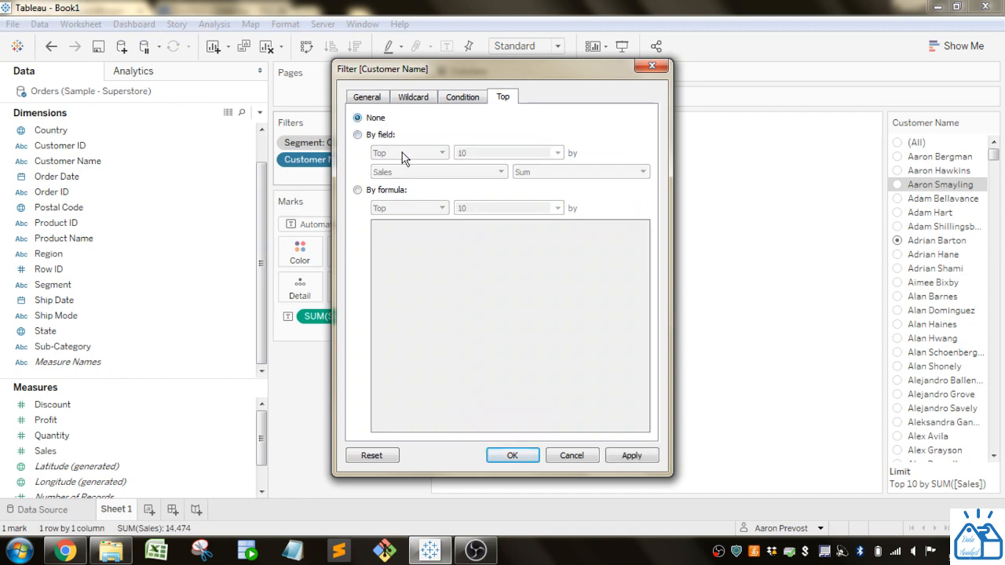
left_click(511, 456)
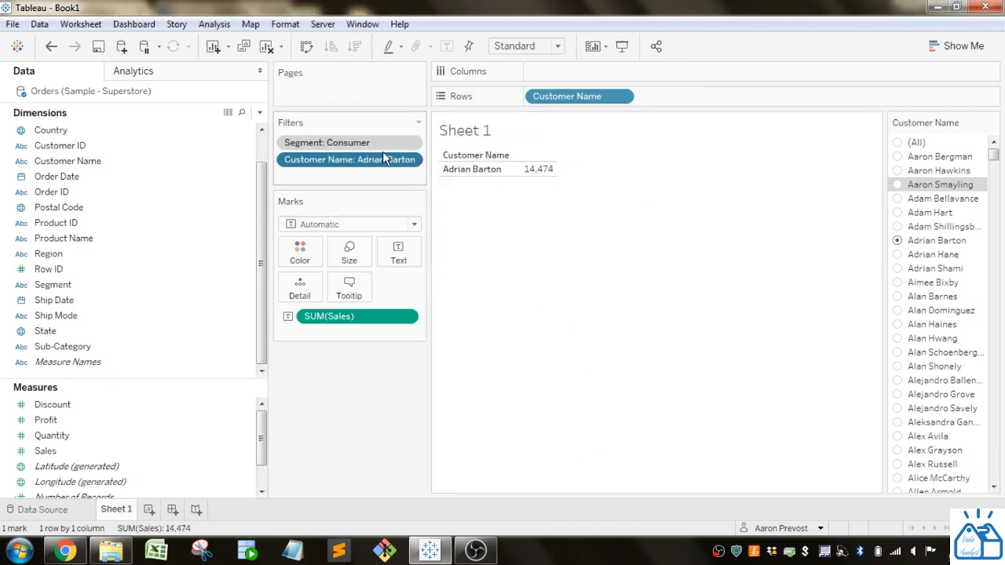
Select the sixth, eighth and ninth customers one after another in the Customer Name filter list.
left_click(899, 226)
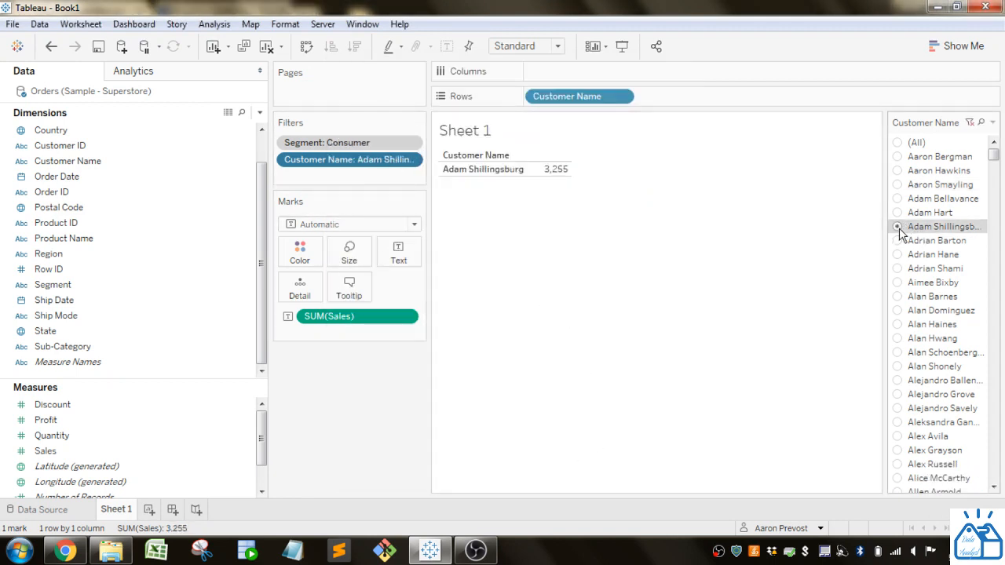
left_click(899, 259)
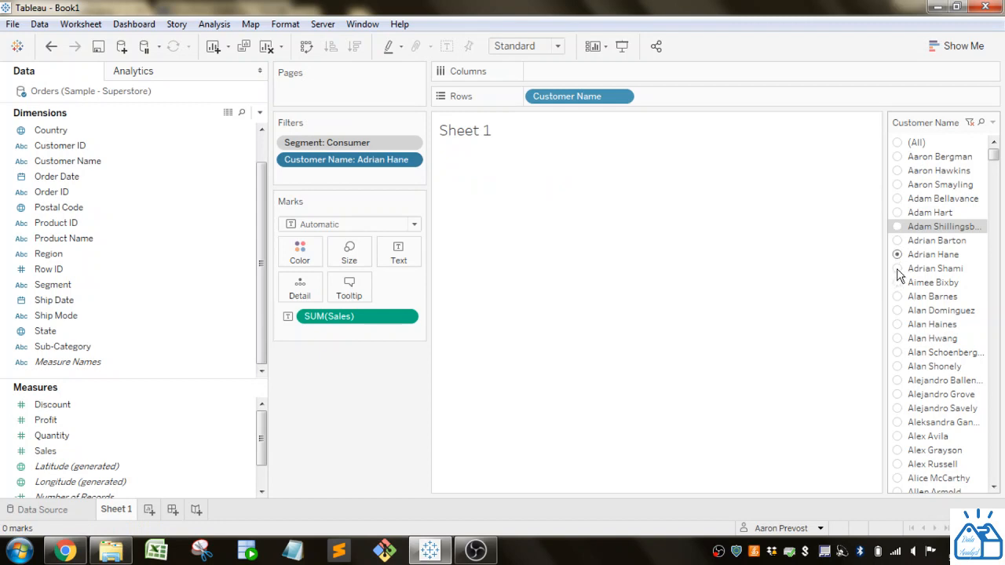
left_click(898, 269)
Remove the Segment filter from the worksheet, and select the tenth and eleventh customers in turn in the Customer Name filter.
left_click_drag(369, 144, 219, 260)
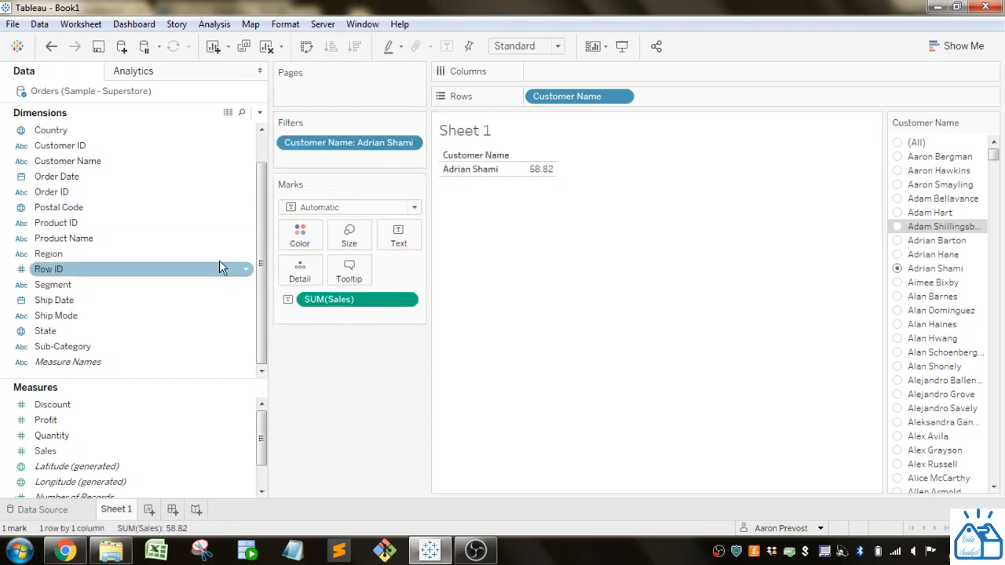
left_click(898, 282)
left_click(898, 297)
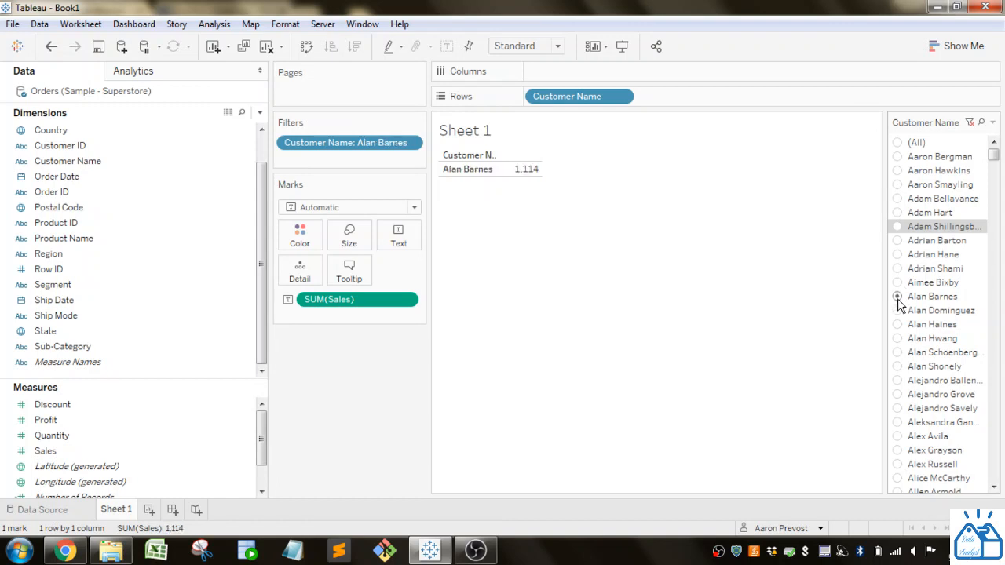
Switch the Customer Name filter control to Single Value (dropdown) and look through its list of customers without changing the selection.
left_click(993, 123)
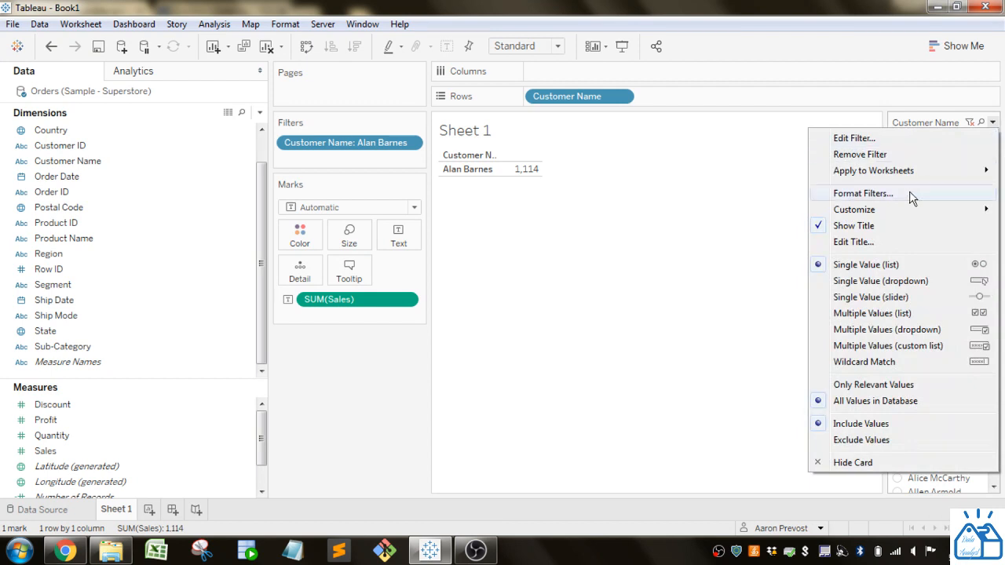
left_click(894, 283)
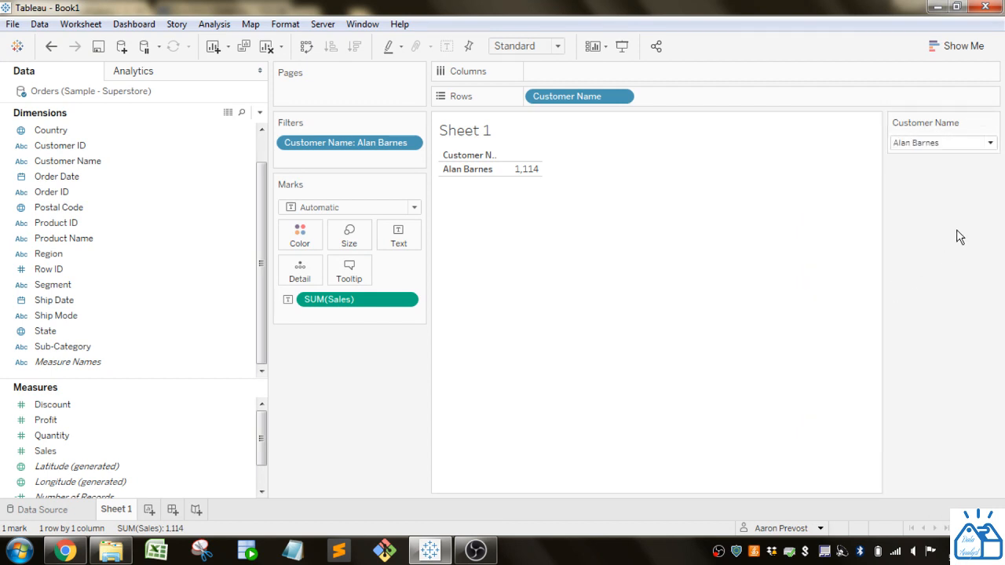
left_click(991, 144)
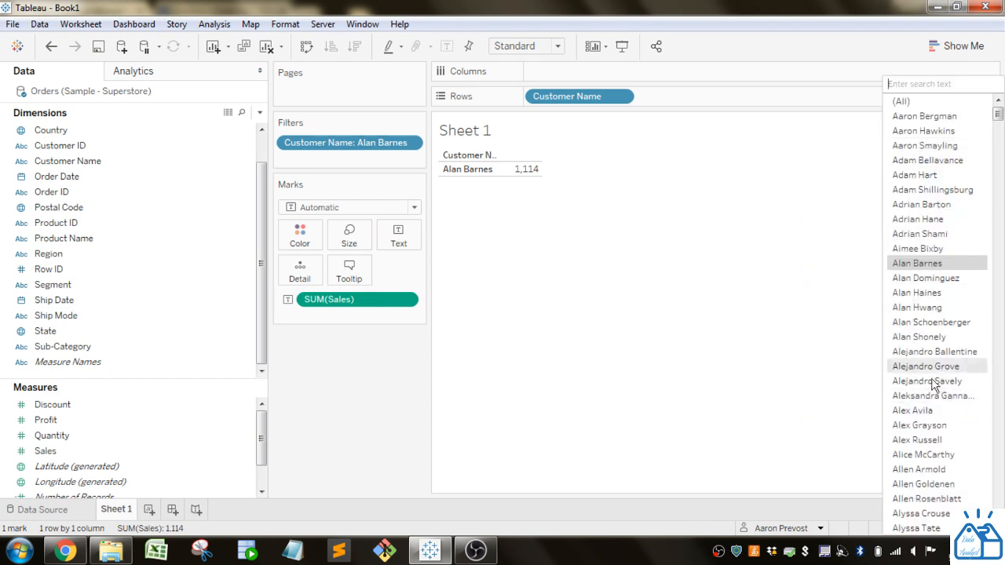
left_click(870, 234)
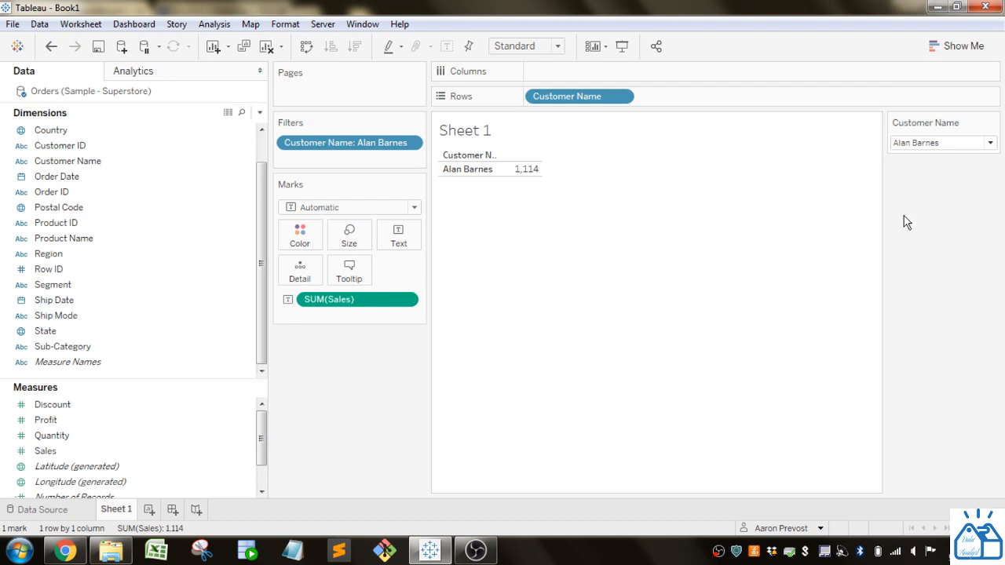
left_click(989, 146)
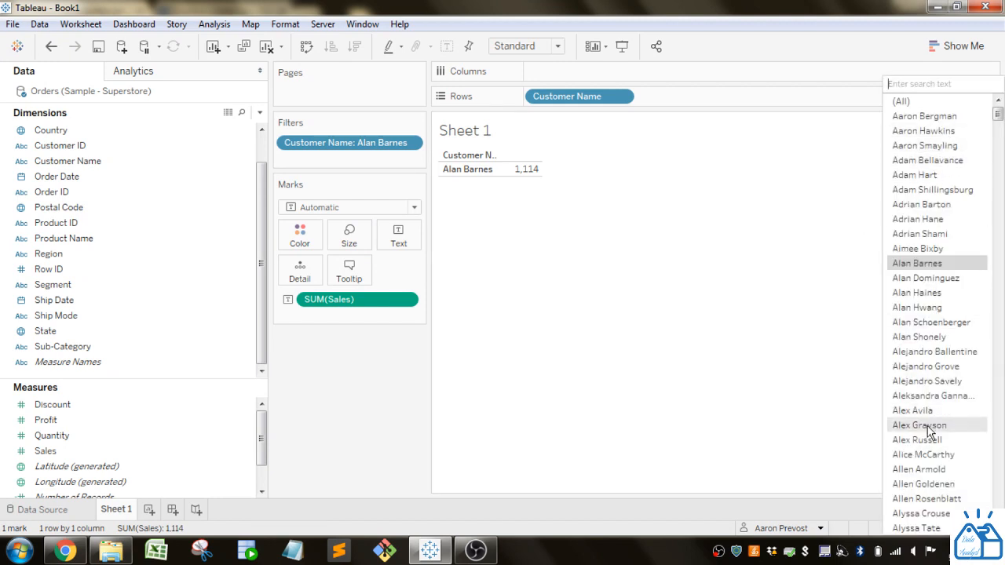
left_click(855, 264)
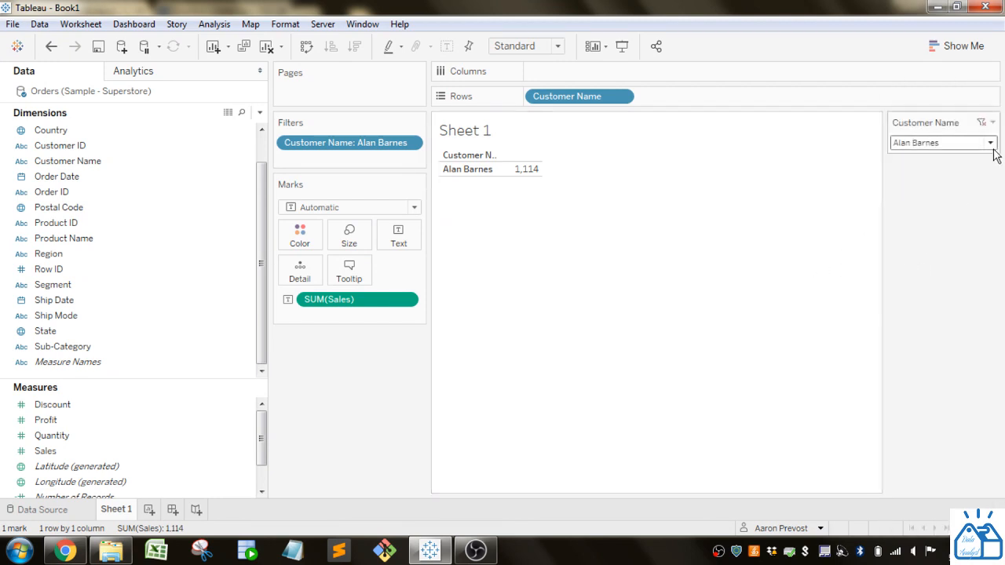
left_click(992, 146)
left_click(856, 245)
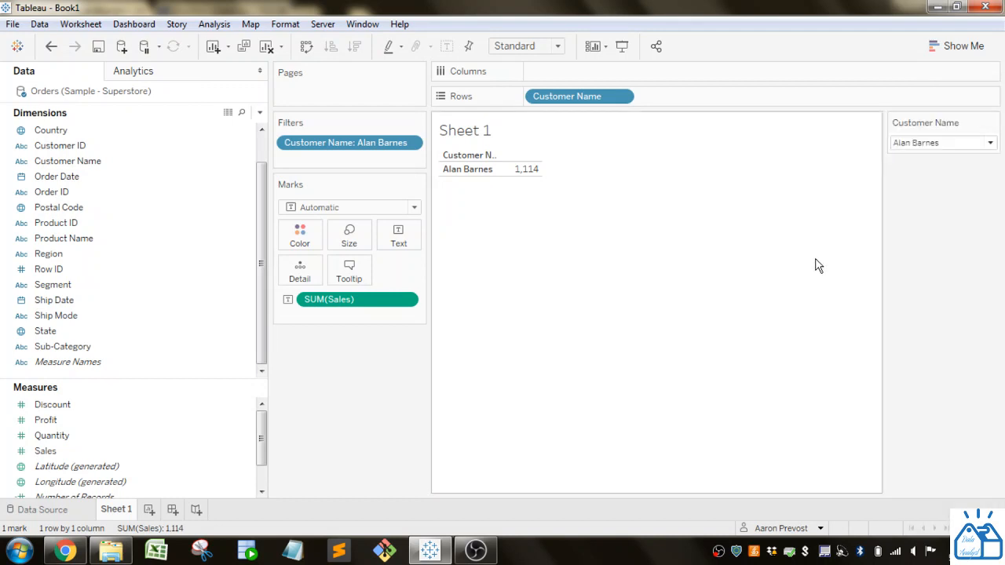
Switch the Customer Name filter control to Single Value (slider) and advance it by three customers.
left_click(993, 123)
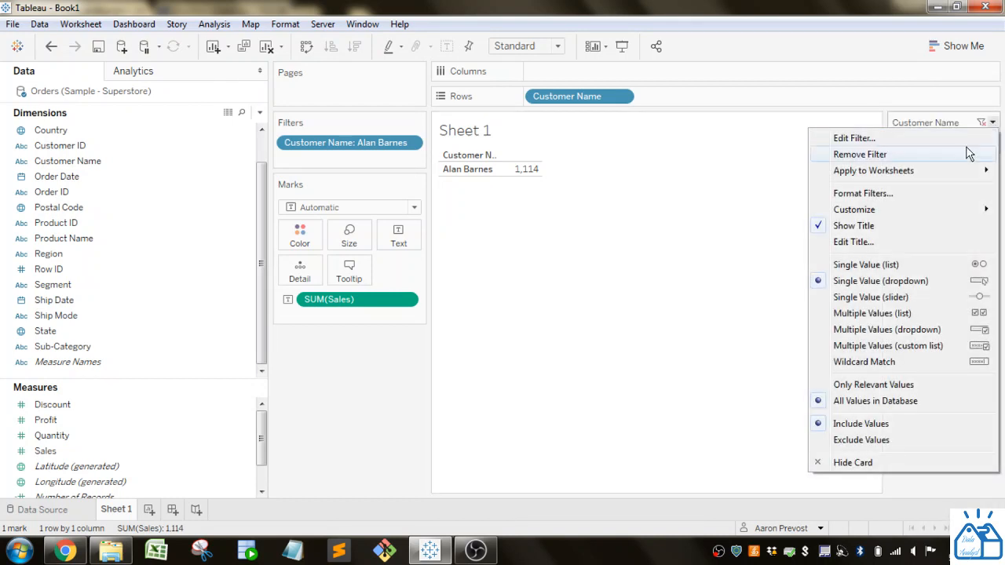
left_click(896, 298)
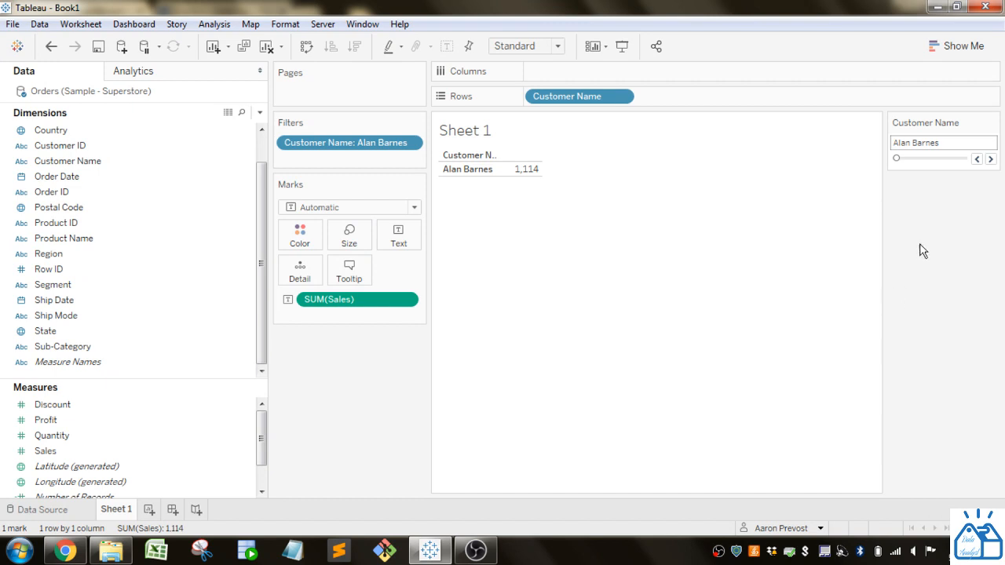
left_click(991, 160)
left_click(991, 160)
left_click(991, 159)
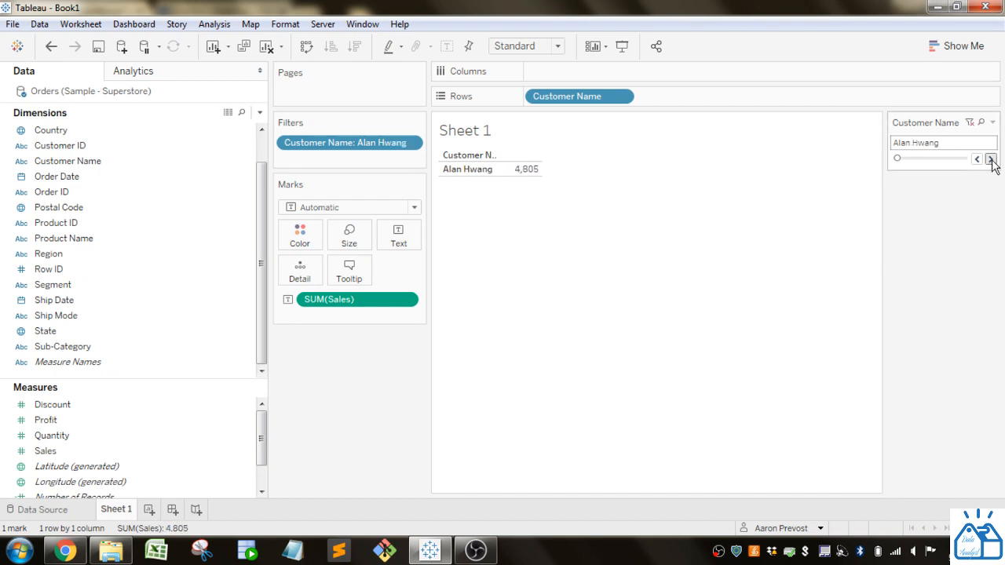
Switch the Customer Name filter control to Multiple Values (list) and add the two customers directly above the selected one.
left_click(993, 123)
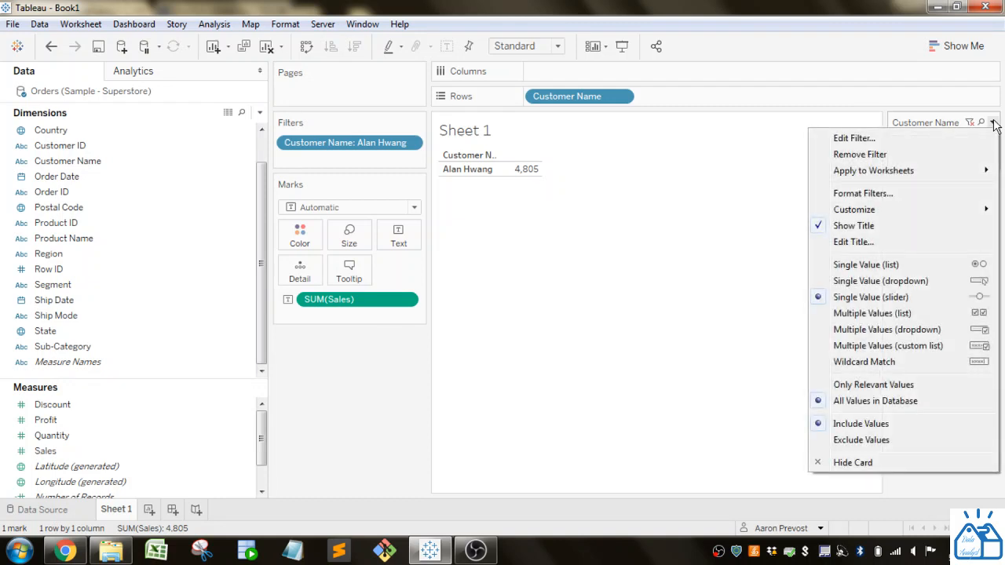
left_click(923, 312)
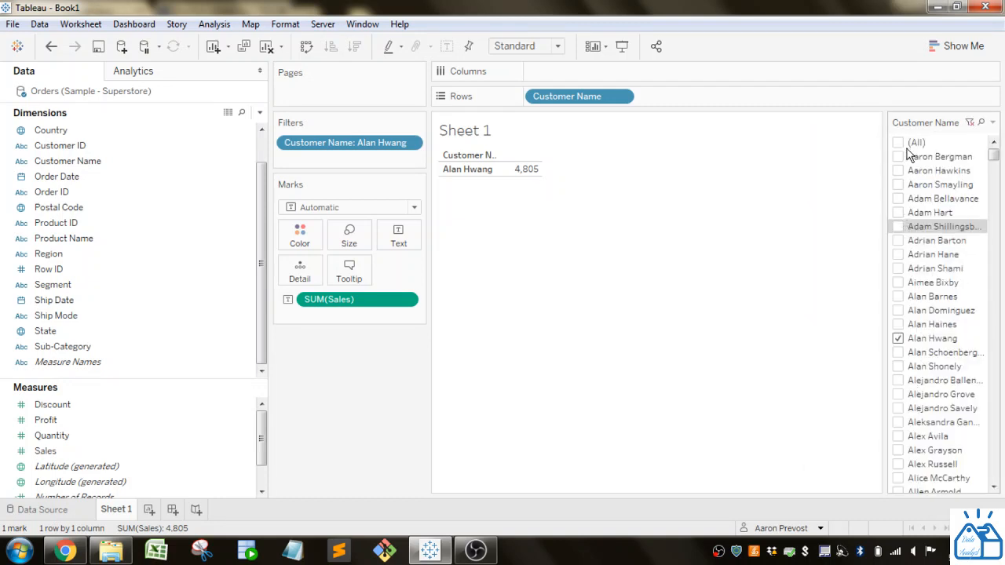
left_click(898, 325)
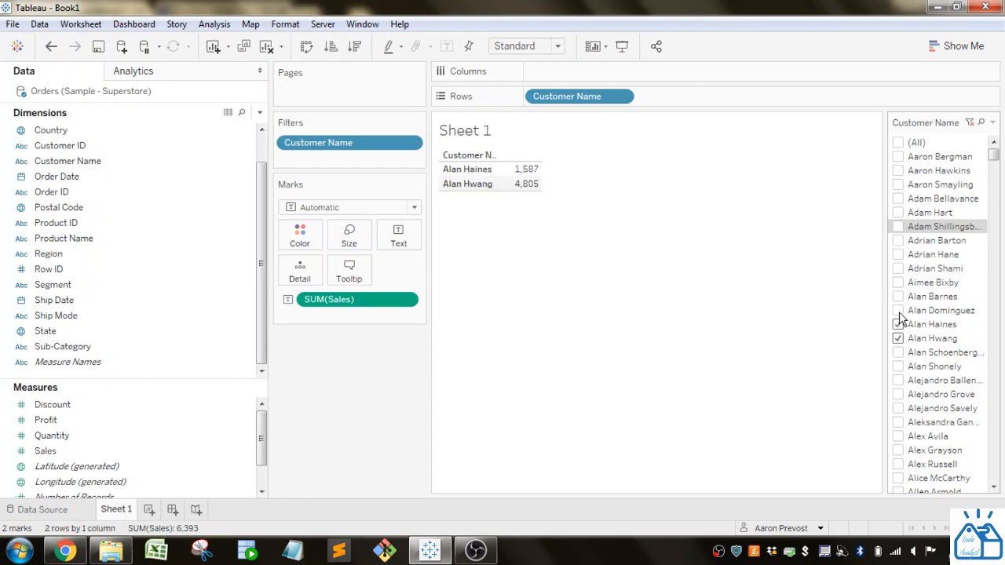
left_click(898, 311)
Switch the Customer Name filter control to Multiple Values (dropdown) and view its checklist without changing the selection.
left_click(996, 124)
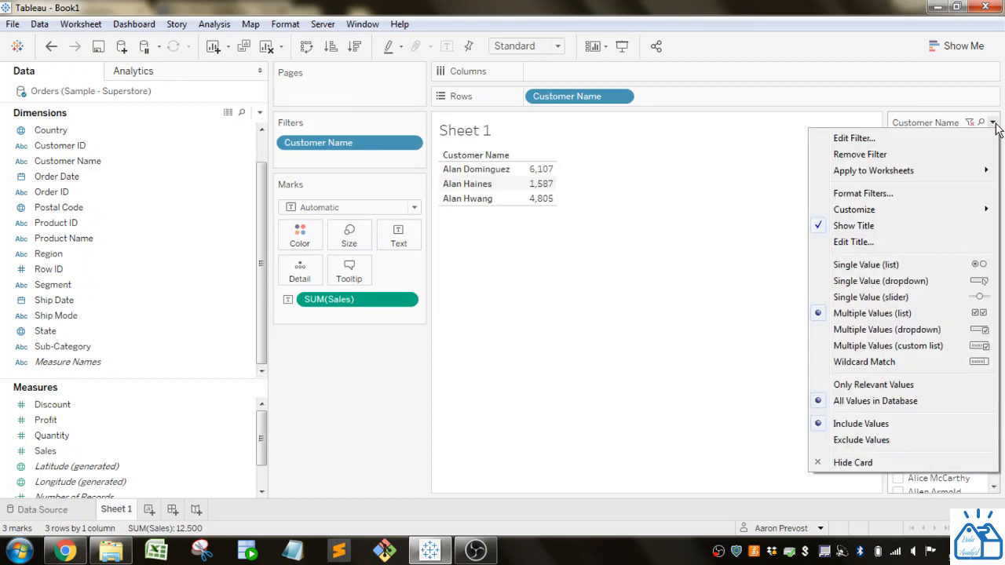
left_click(913, 325)
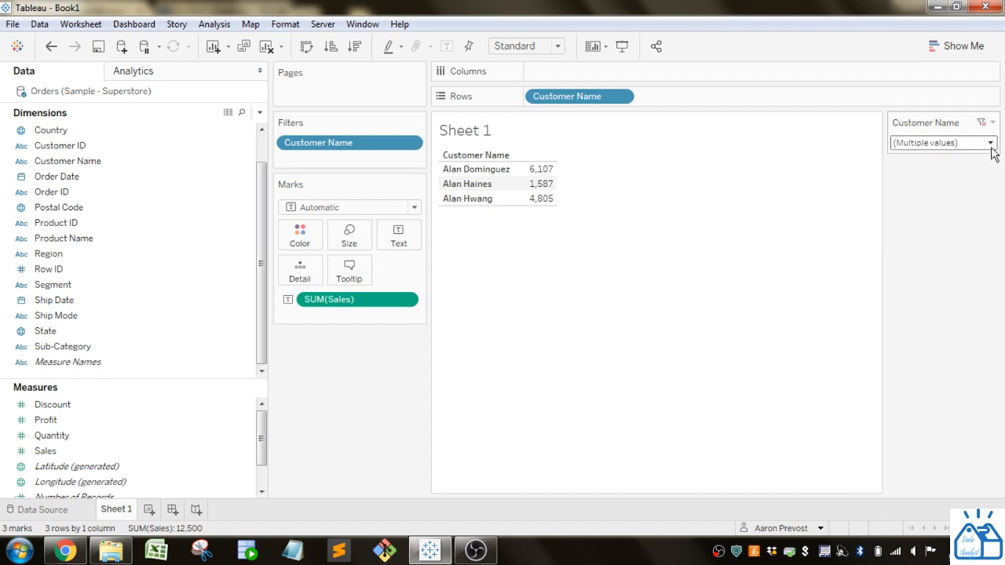
left_click(992, 145)
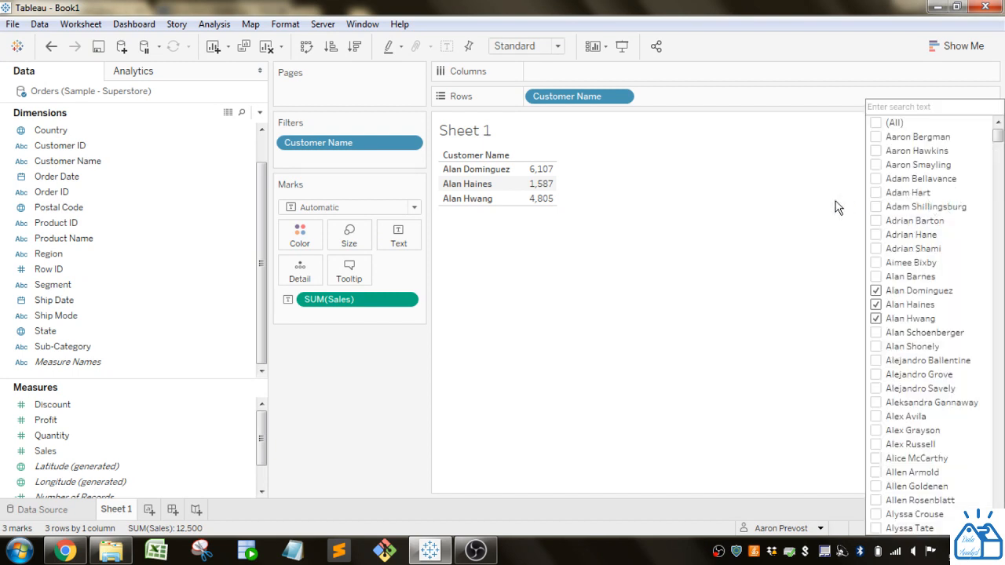
left_click(782, 212)
left_click(985, 146)
left_click(781, 205)
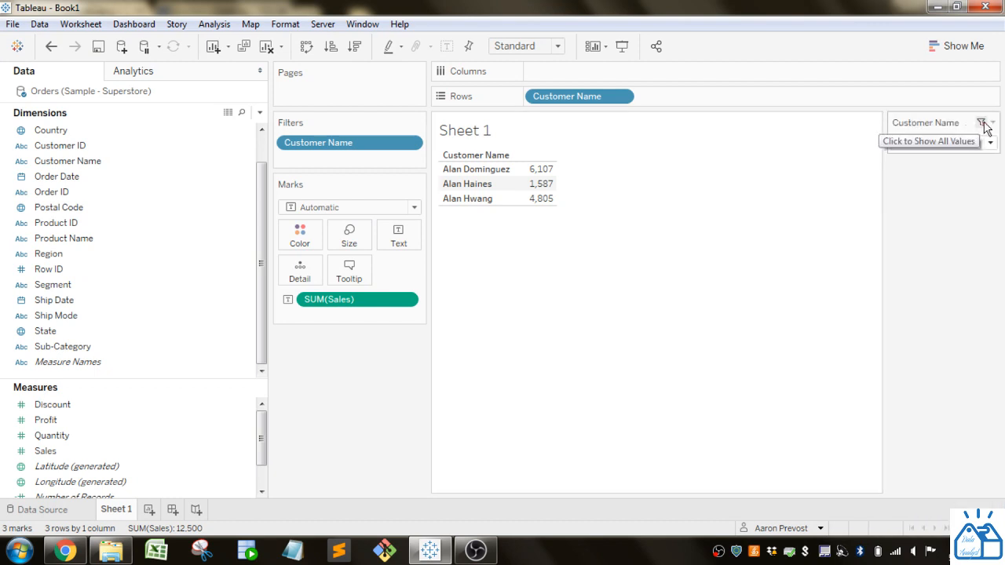
Switch the Customer Name filter control to Multiple Values (custom list) and remove the first customer from it.
left_click(993, 124)
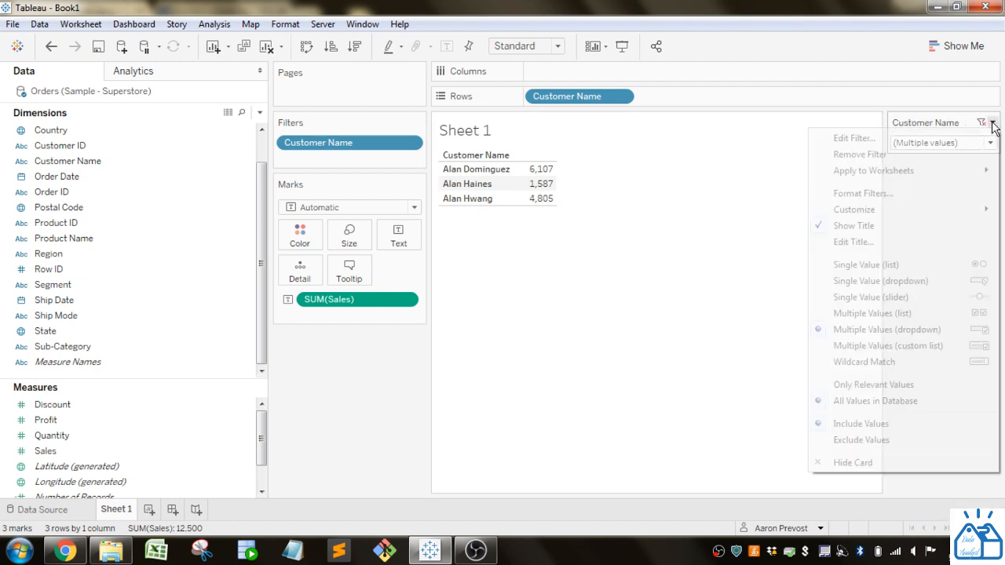
left_click(901, 347)
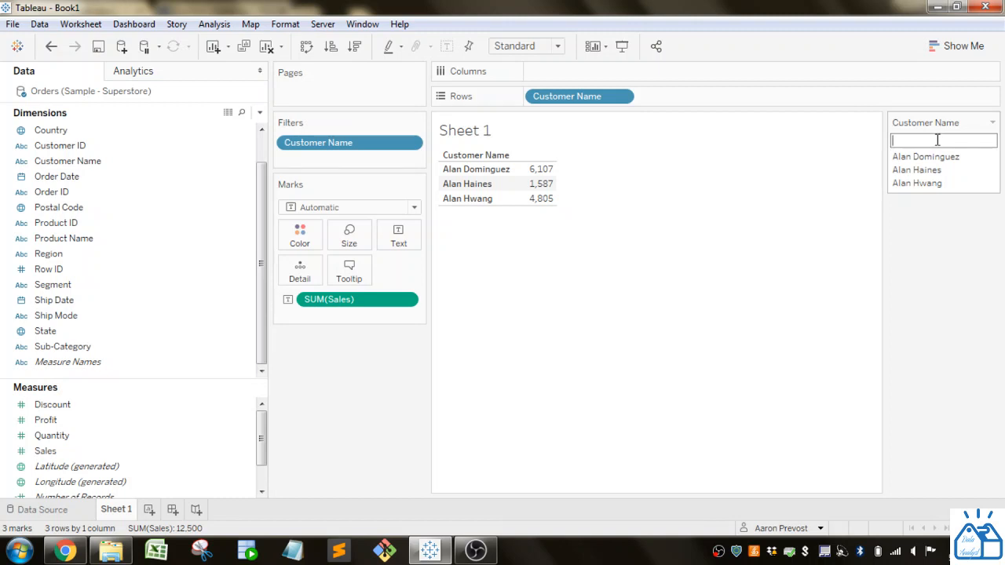
left_click(988, 157)
Switch the Customer Name filter control to Wildcard Match and filter the view by a customer's first name.
left_click(992, 124)
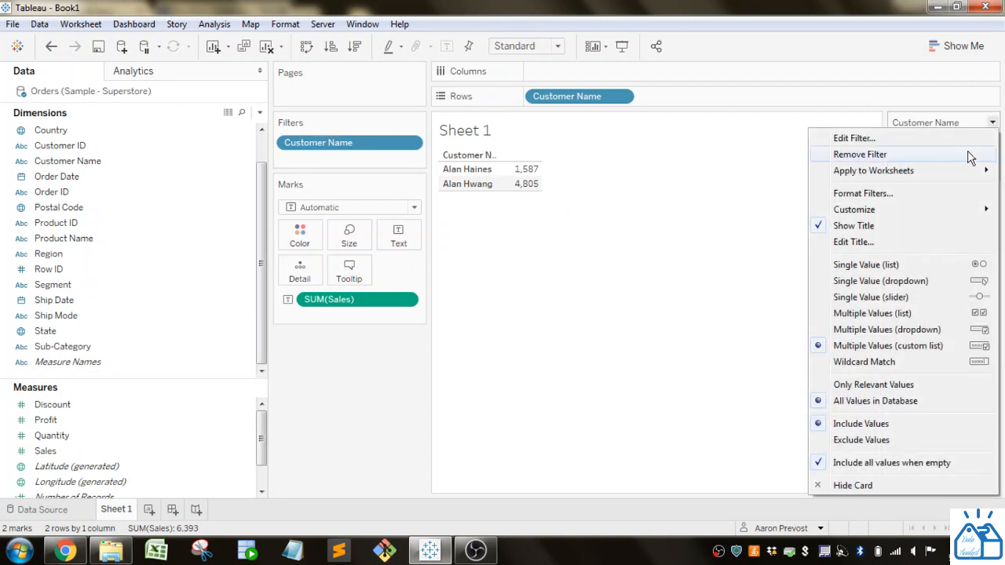
left_click(883, 360)
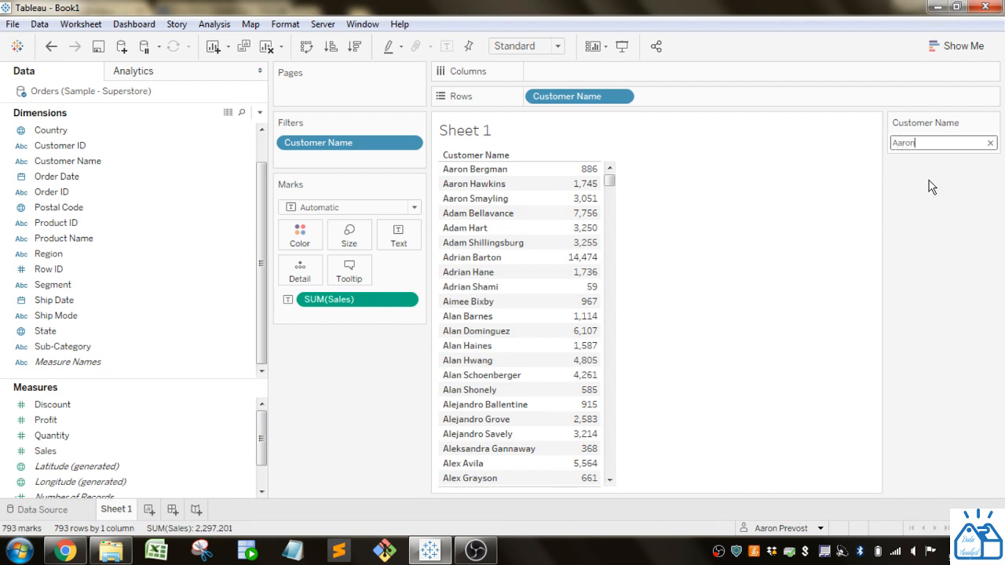
key("Return")
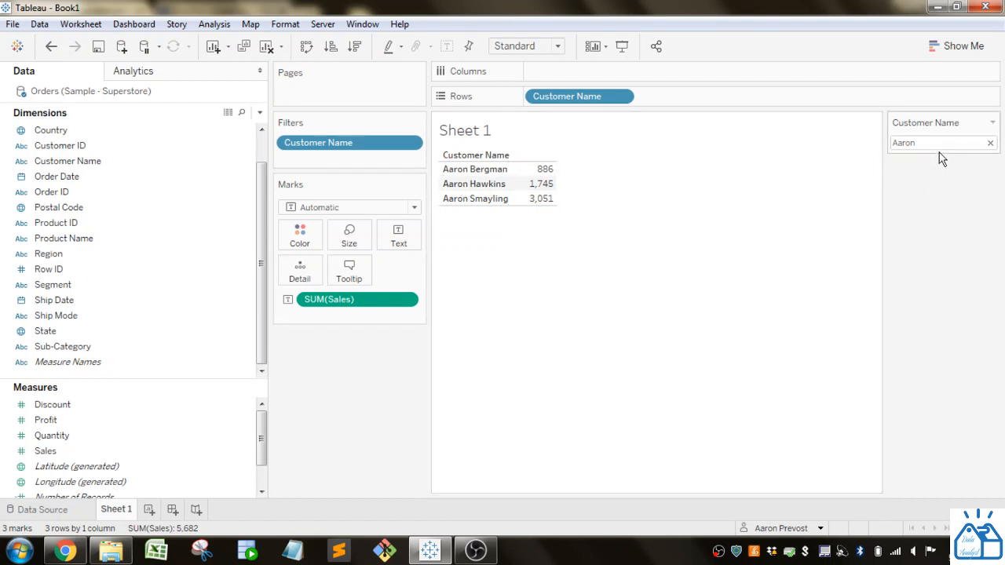
Set the Customer Name filter to Only Relevant Values and clear its wildcard text.
left_click(992, 124)
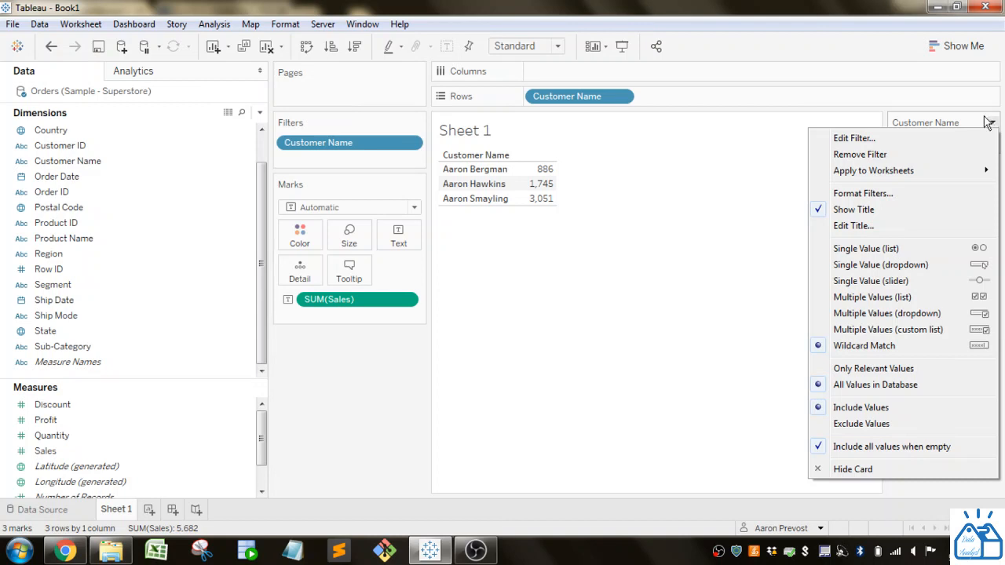
left_click(892, 373)
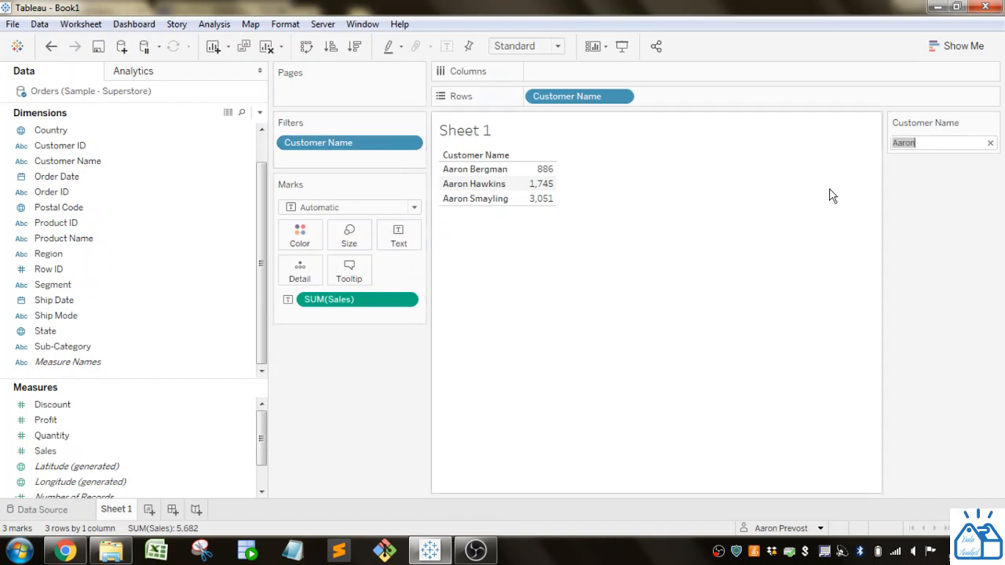
left_click(990, 143)
Switch the Customer Name filter control back to Single Value (list) and widen the filter card.
left_click(992, 123)
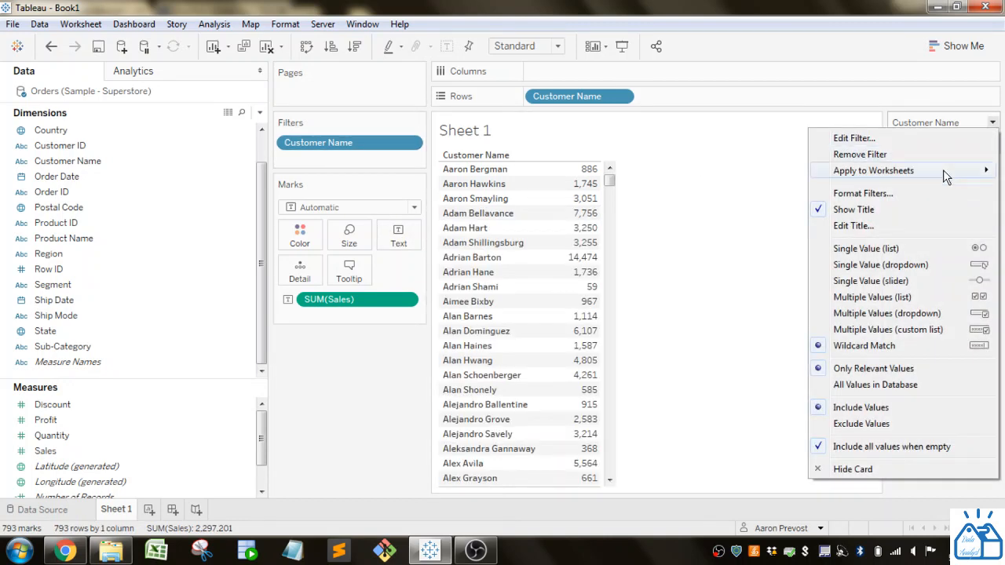
left_click(892, 251)
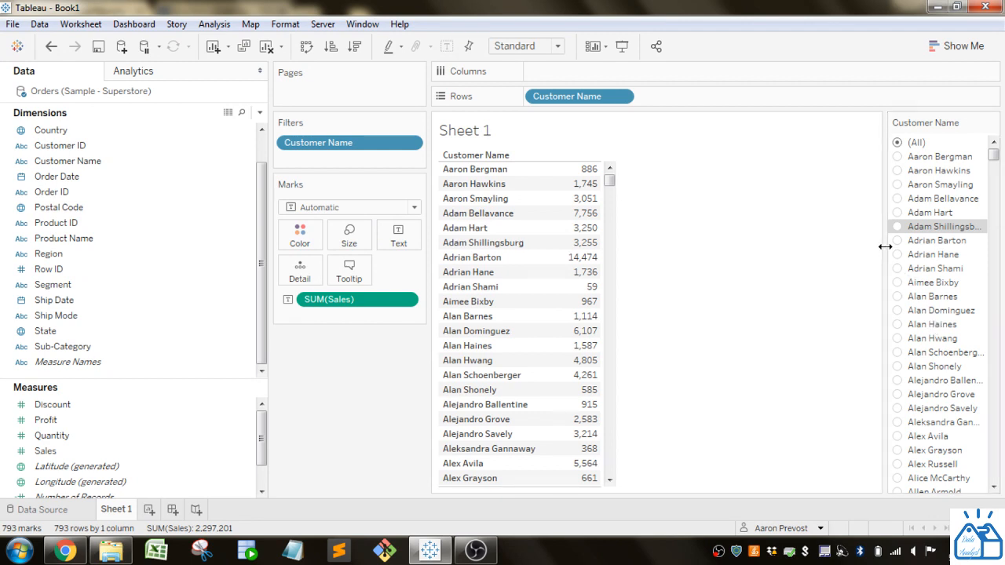
left_click_drag(889, 247, 796, 248)
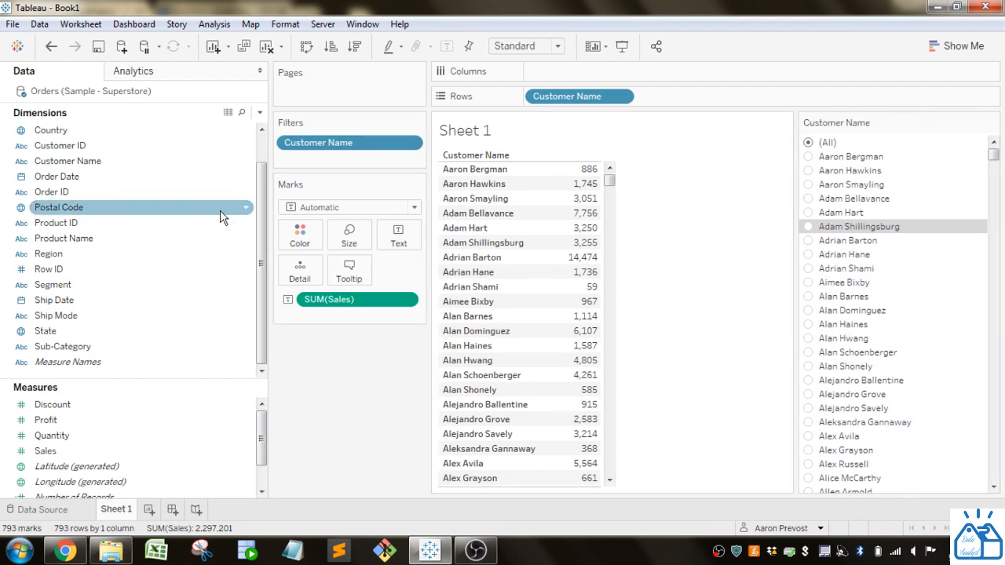
Add a Postal Code filter that keeps only 01040 while the Customer Name filter uses Only Relevant Values.
scroll(92, 225, "up", 1)
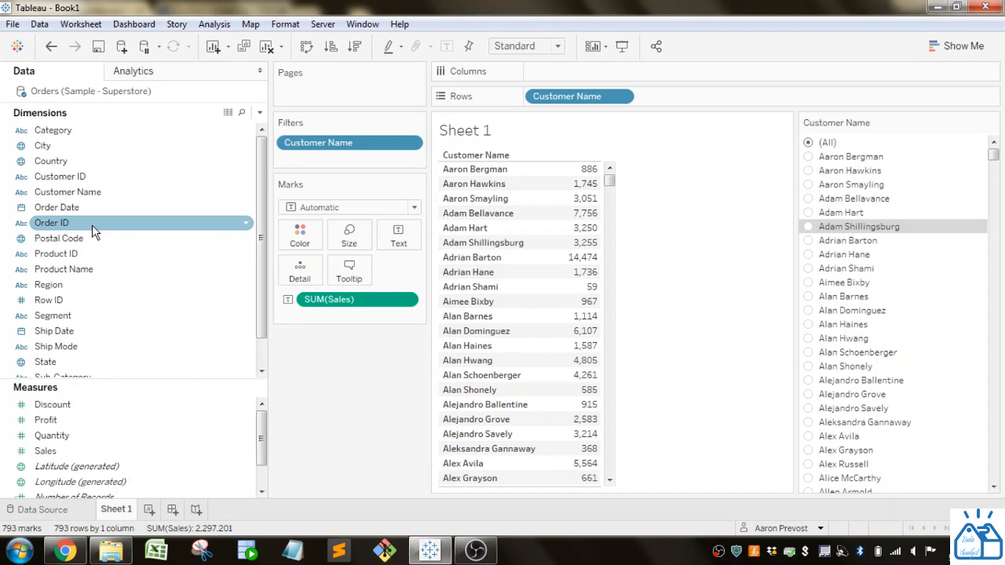
scroll(92, 225, "down", 1)
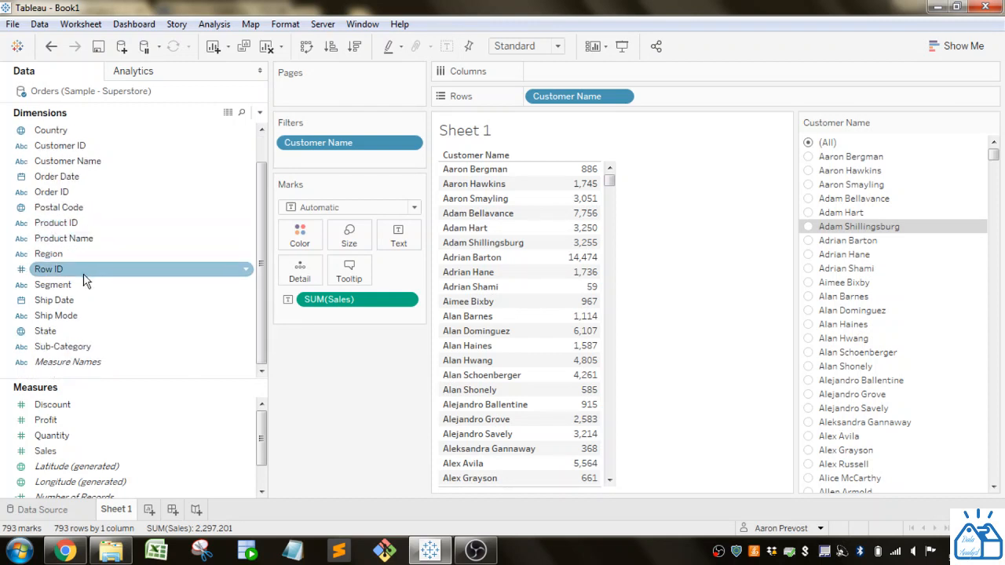
left_click_drag(75, 208, 333, 164)
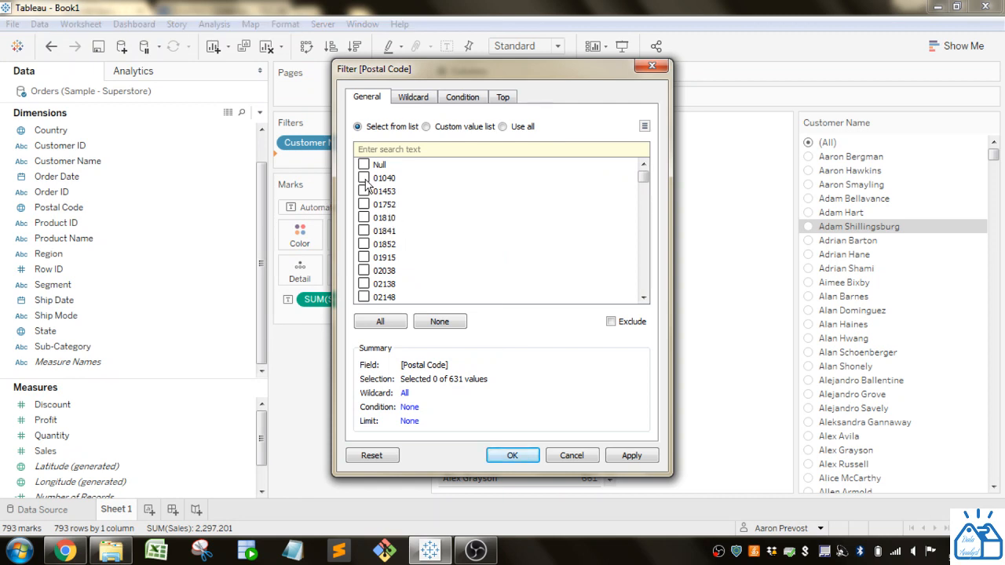
left_click(364, 178)
left_click(514, 457)
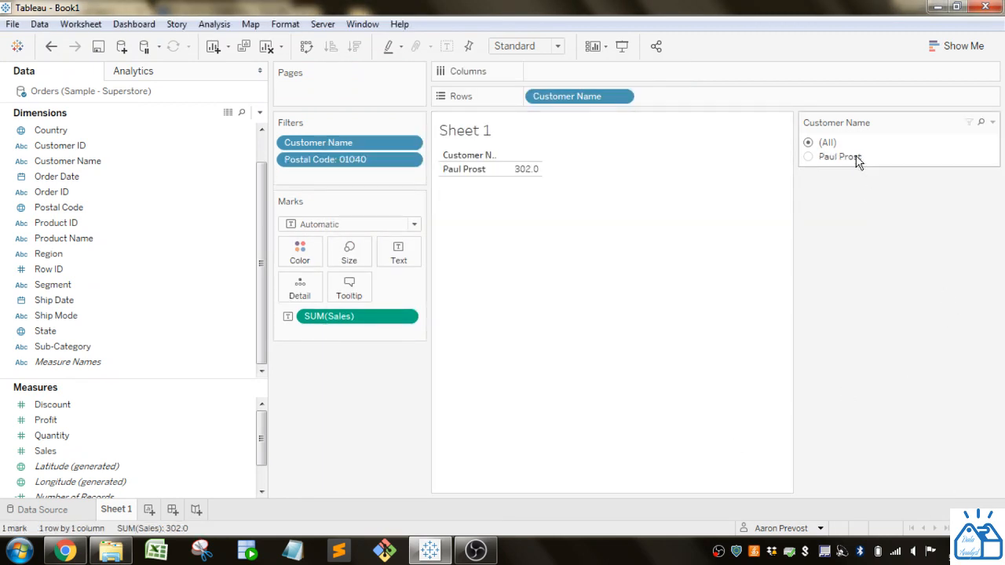
Review the Customer Name filter's card options and remove the Postal Code filter from the view.
left_click(993, 122)
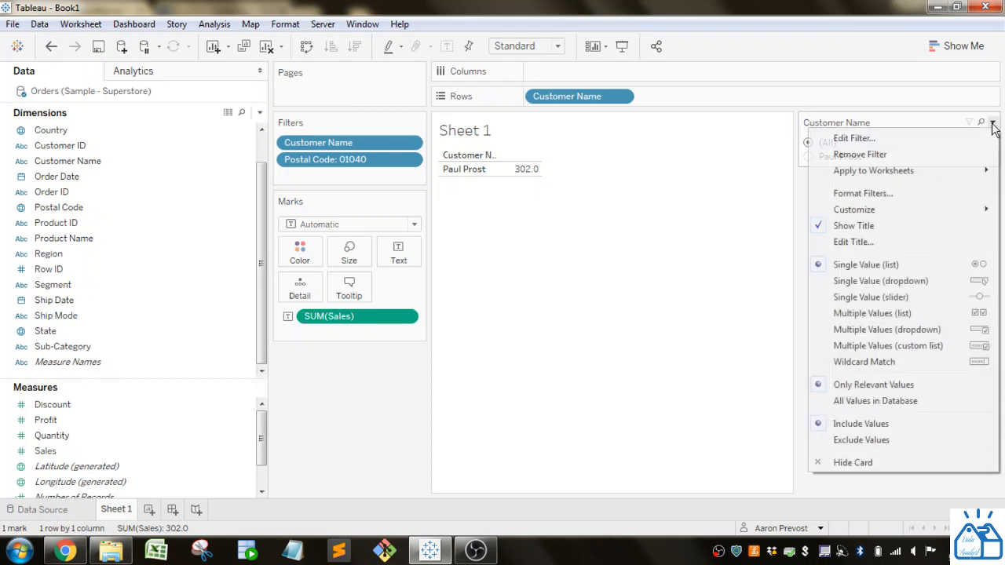
left_click(803, 204)
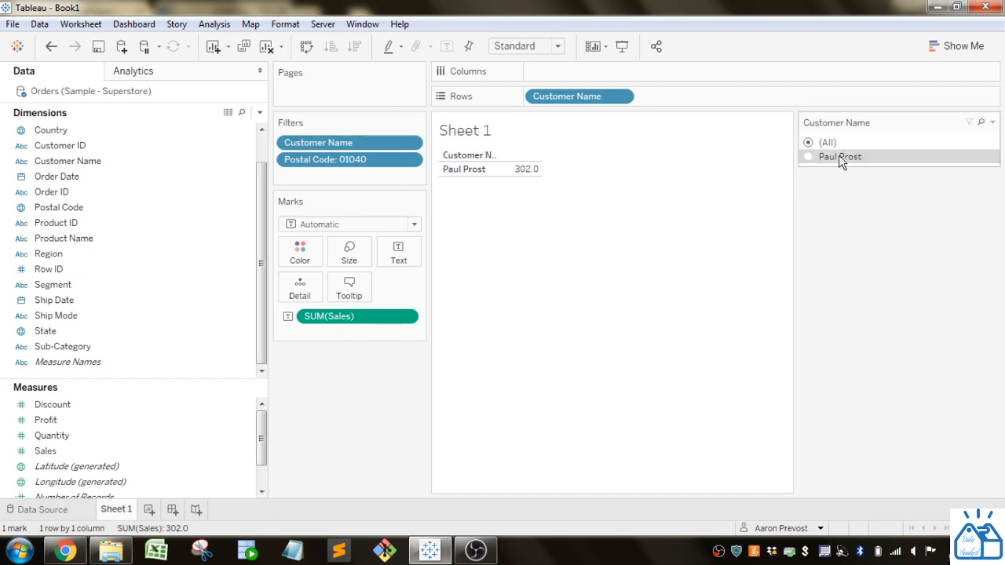
left_click(993, 122)
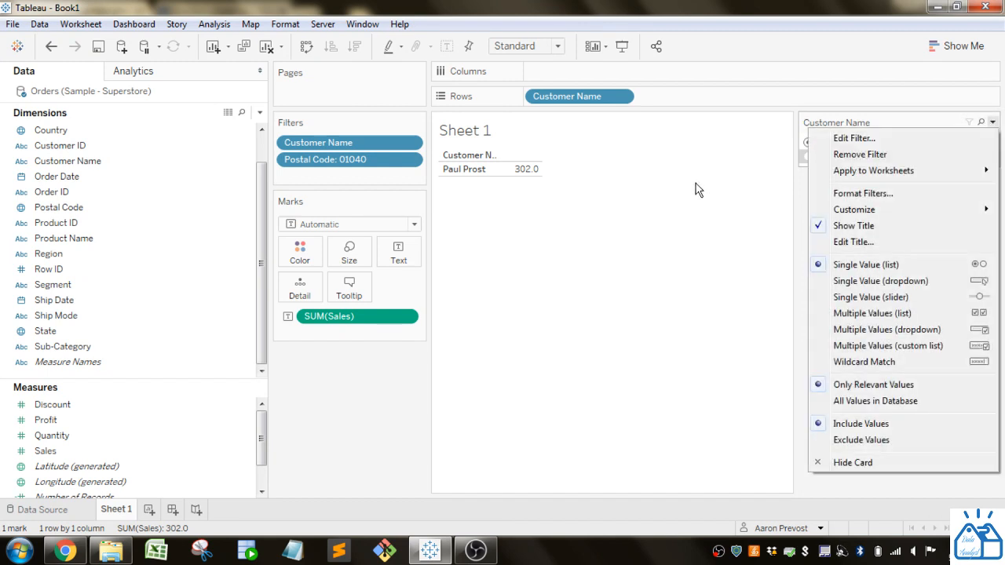
left_click(347, 159)
left_click_drag(350, 158, 134, 181)
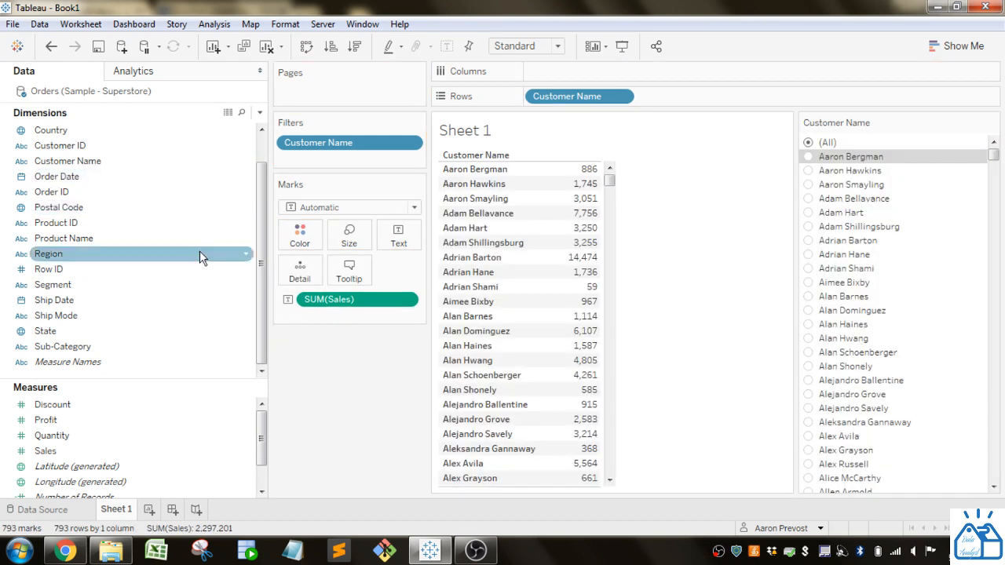
Set the Customer Name filter to All Values in Database and filter the view to Postal Code 01040 again.
left_click(992, 122)
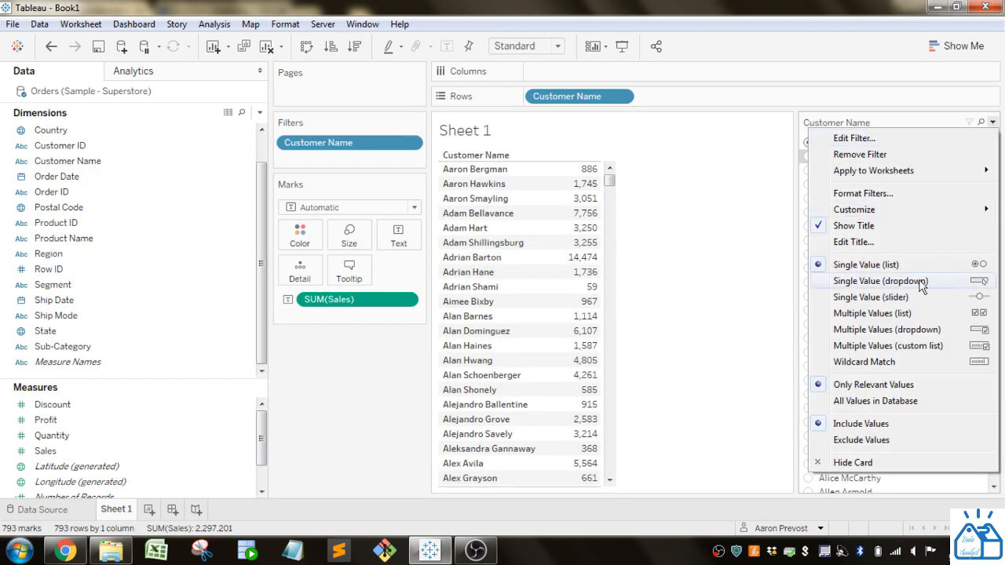
left_click(897, 405)
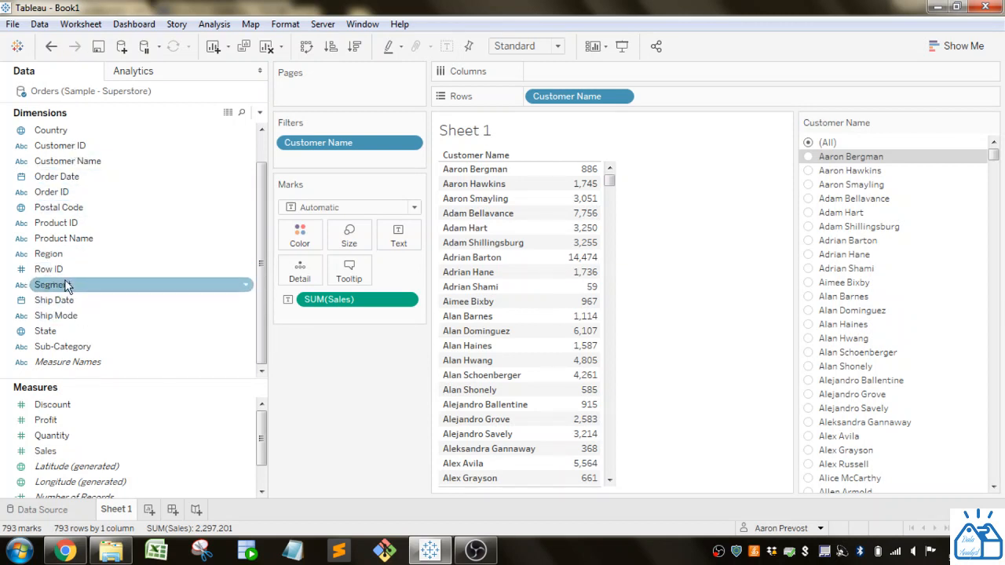
left_click_drag(74, 211, 354, 161)
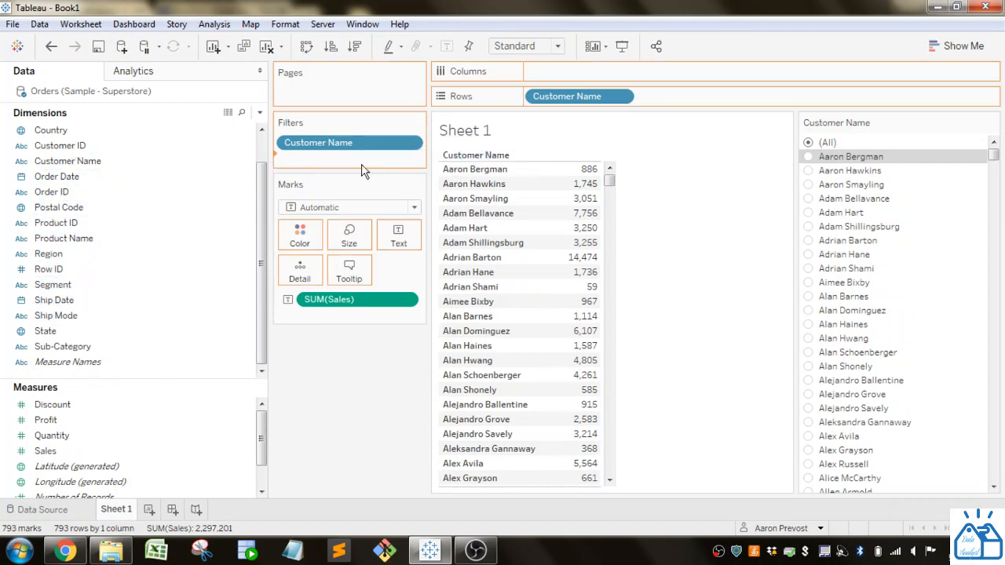
left_click(364, 177)
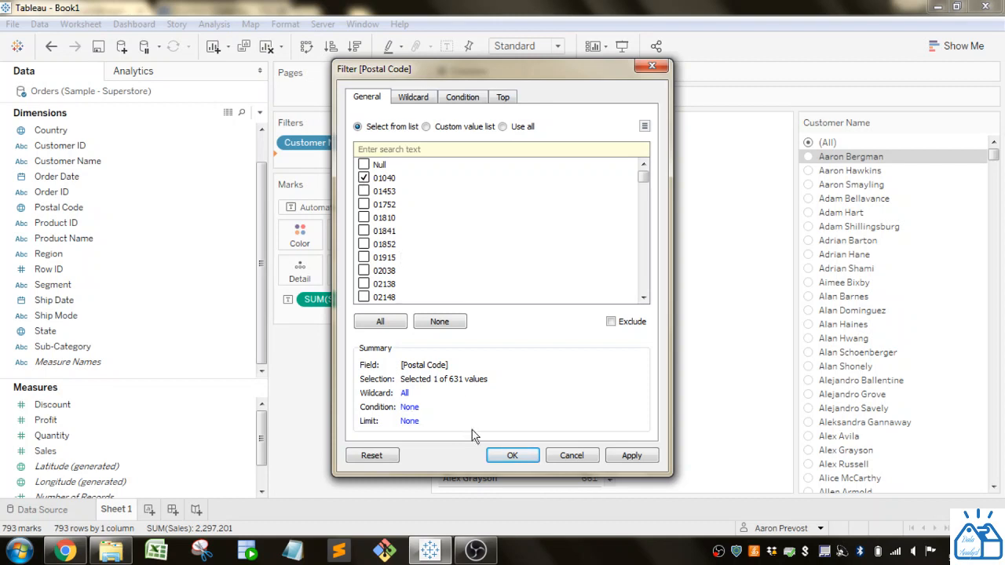
left_click(510, 456)
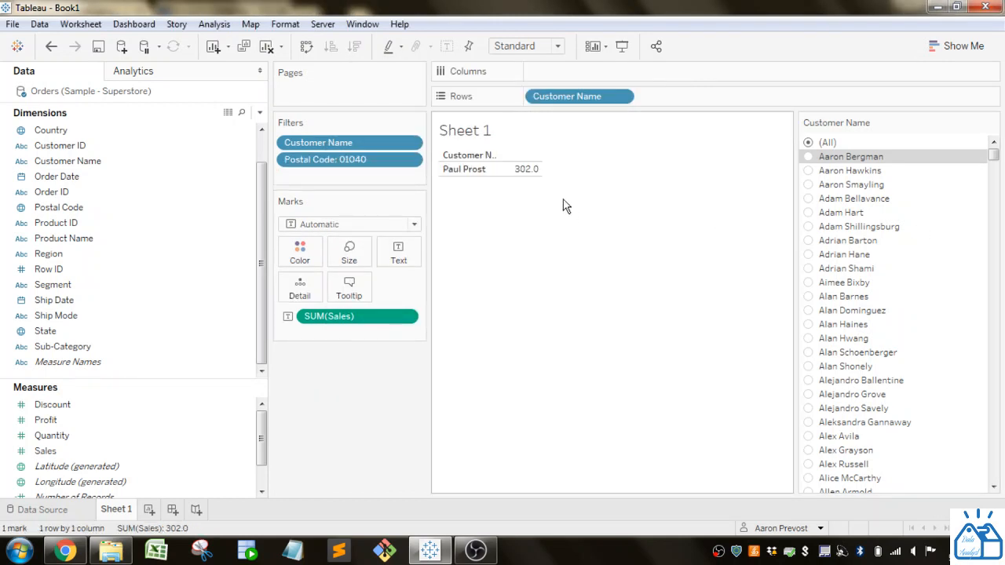